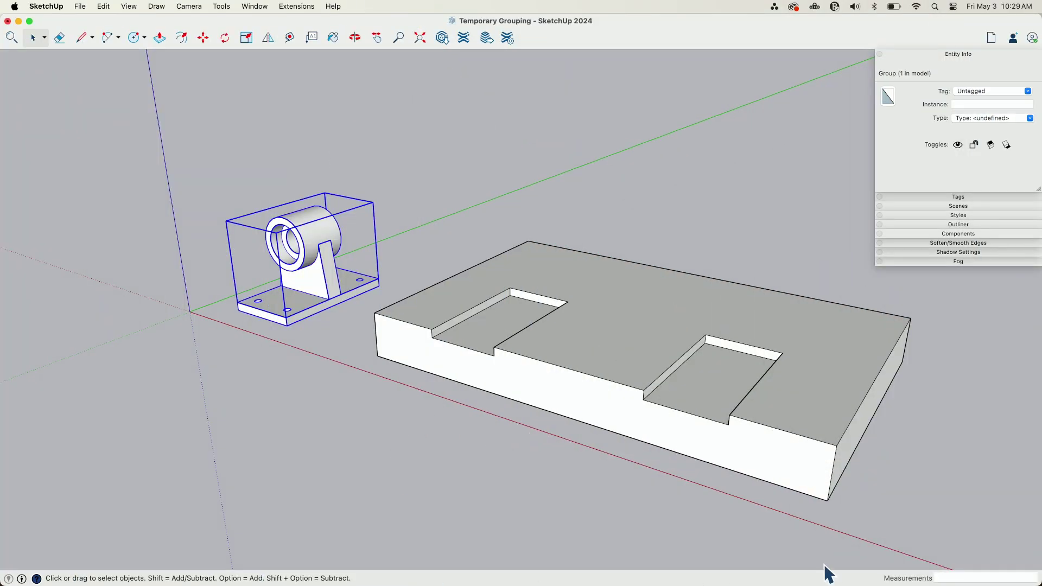
- Examine the grouped bearing bracket and the loose slab with its two recesses from several angles
{"action": "middle_click_drag", "start_coordinate": [522, 345], "coordinate": [536, 374]}
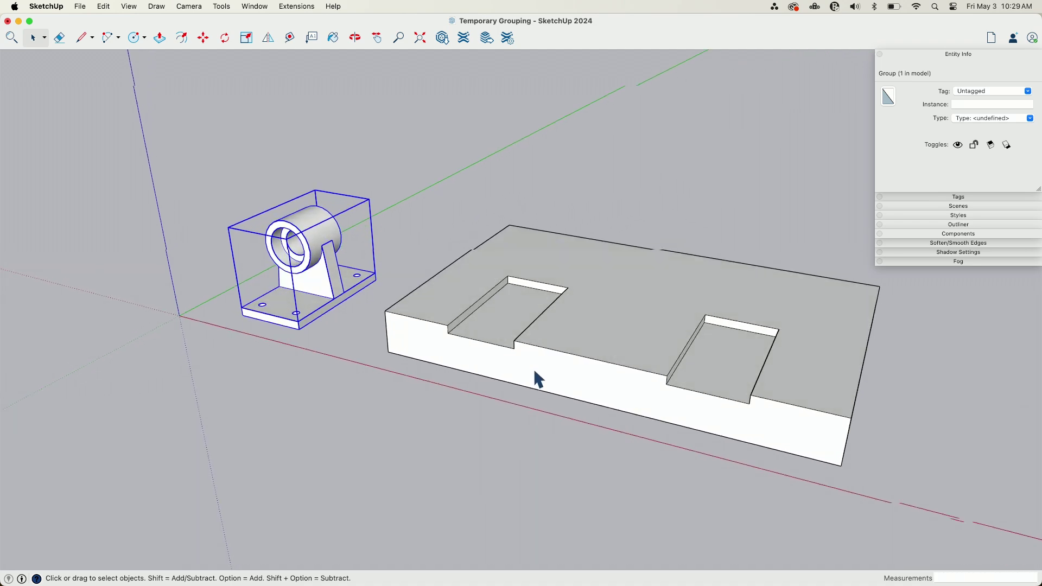
{"action": "scroll", "coordinate": [534, 372], "scroll_direction": "up", "scroll_amount": 4}
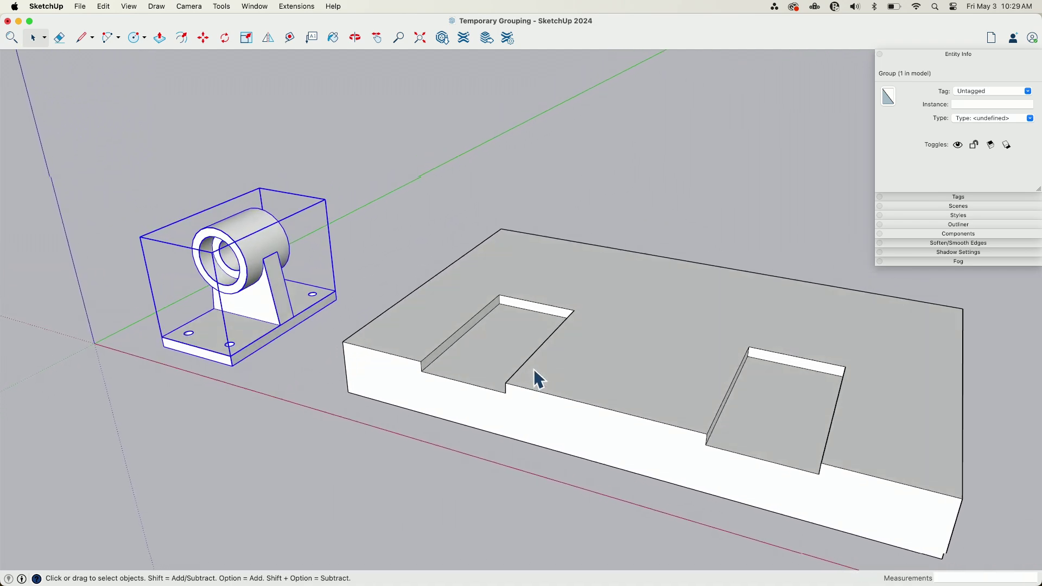
{"action": "scroll", "coordinate": [539, 380], "scroll_direction": "down", "scroll_amount": 2}
{"action": "left_click", "coordinate": [538, 375]}
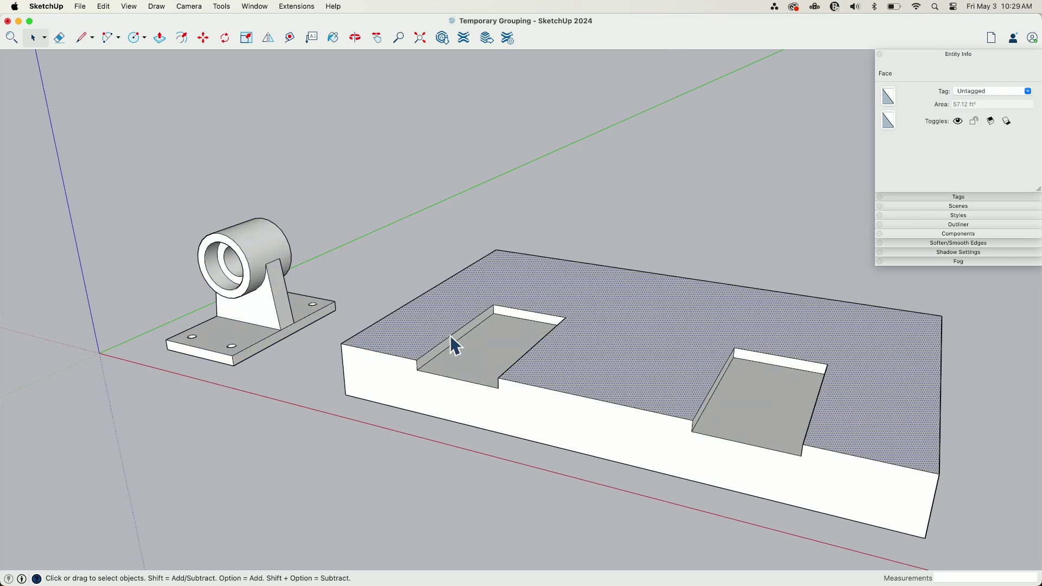
{"action": "left_click", "coordinate": [391, 259]}
{"action": "scroll", "coordinate": [392, 260], "scroll_direction": "down", "scroll_amount": 3}
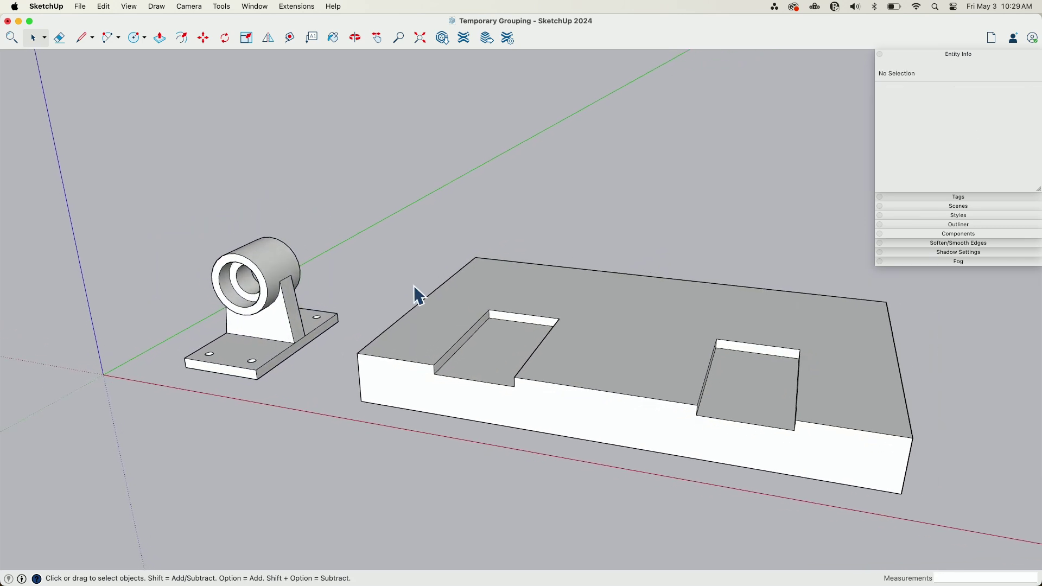
{"action": "middle_click_drag", "start_coordinate": [384, 175], "coordinate": [403, 199]}
{"action": "middle_click_drag", "start_coordinate": [351, 297], "coordinate": [402, 349]}
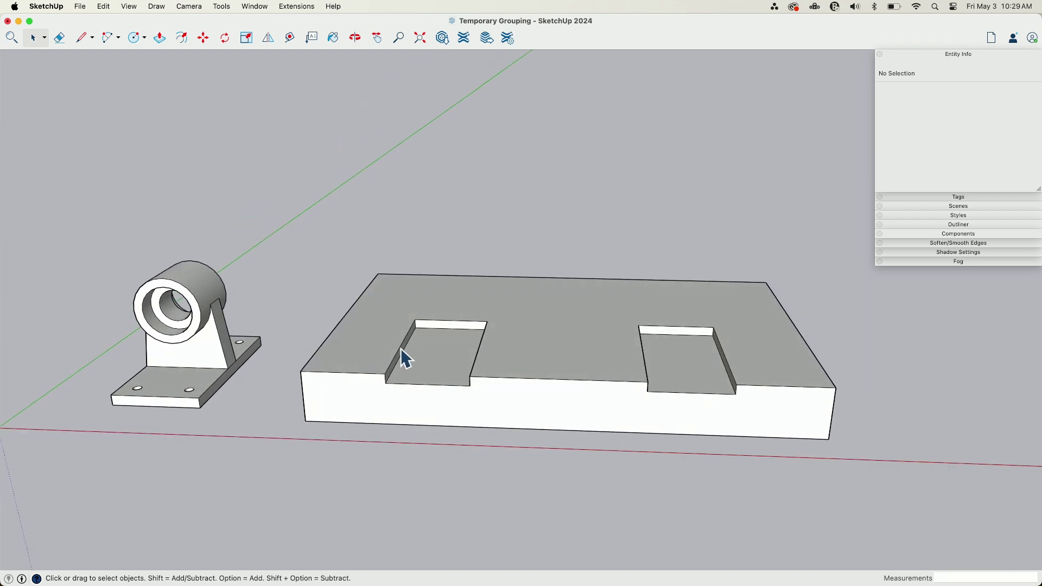
{"action": "left_click", "coordinate": [234, 367]}
{"action": "middle_click_drag", "start_coordinate": [234, 366], "coordinate": [256, 426]}
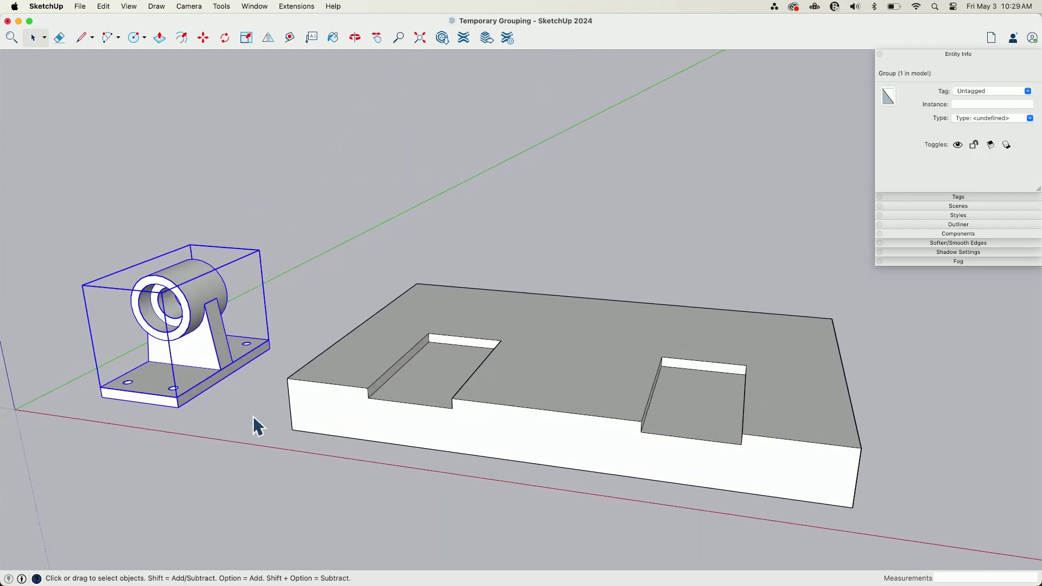
{"action": "middle_click_drag", "start_coordinate": [207, 293], "coordinate": [395, 442]}
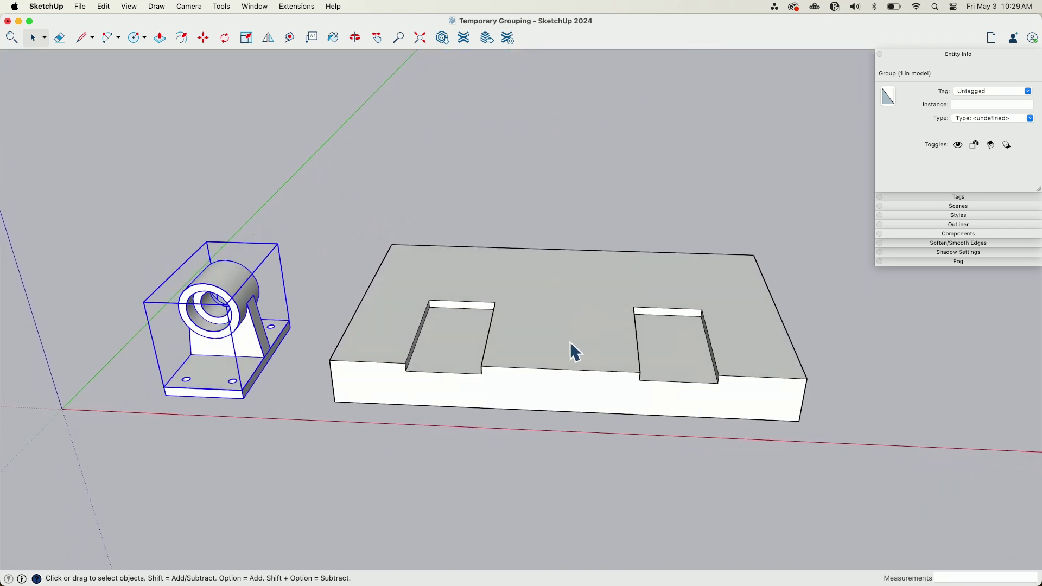
{"action": "left_click", "coordinate": [668, 344]}
{"action": "left_click", "coordinate": [448, 377]}
{"action": "middle_click_drag", "start_coordinate": [449, 377], "coordinate": [334, 289]}
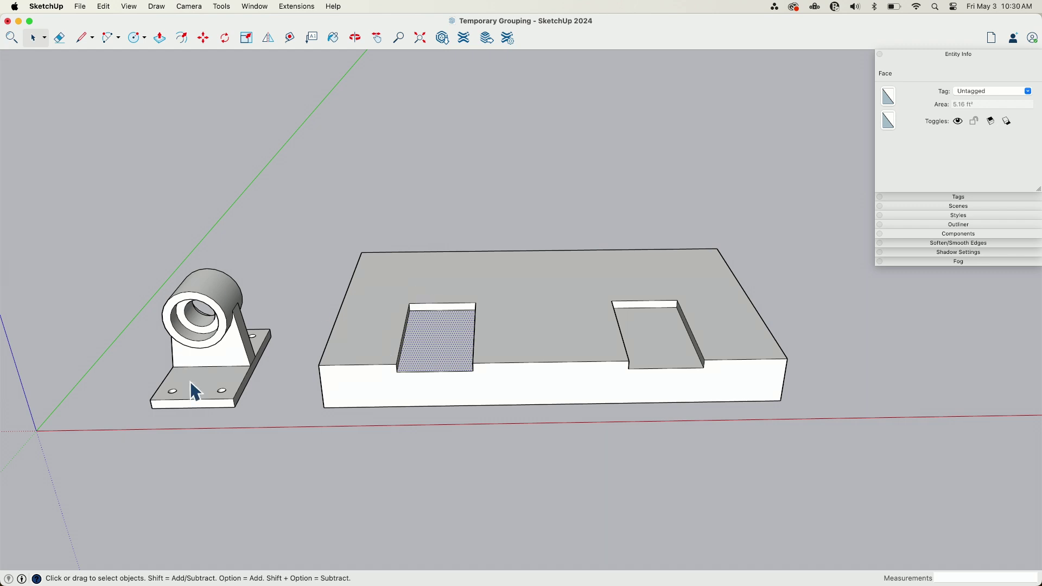
{"action": "middle_click_drag", "start_coordinate": [383, 278], "coordinate": [404, 287]}
{"action": "left_click", "coordinate": [502, 344]}
{"action": "left_click", "coordinate": [468, 340]}
- Group all the geometry of the slab with the two recesses
{"action": "left_click_drag", "start_coordinate": [288, 162], "coordinate": [814, 461]}
{"action": "right_click", "coordinate": [568, 329]}
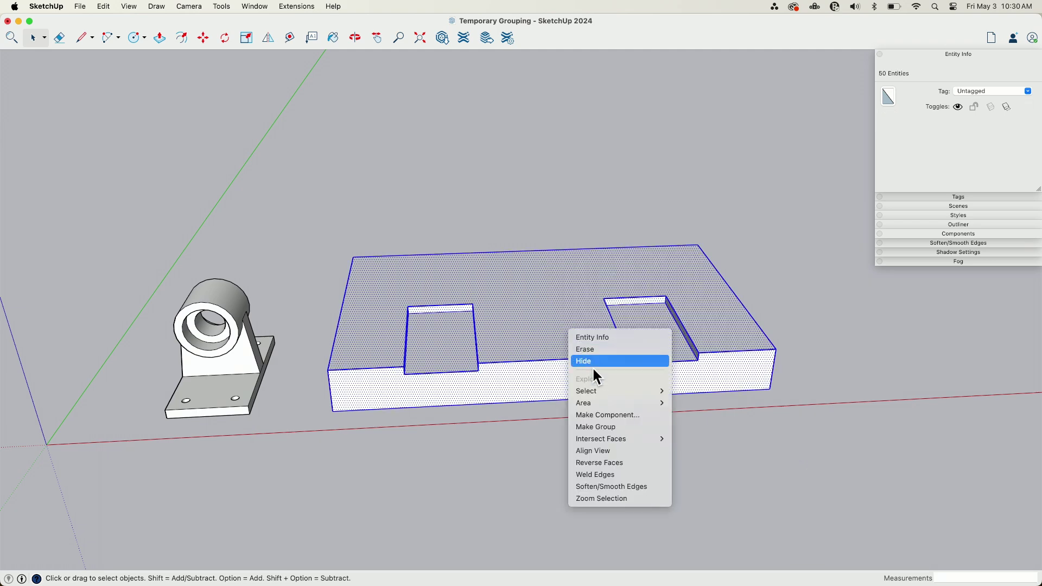
{"action": "left_click", "coordinate": [609, 428]}
{"action": "middle_click_drag", "start_coordinate": [528, 295], "coordinate": [517, 299]}
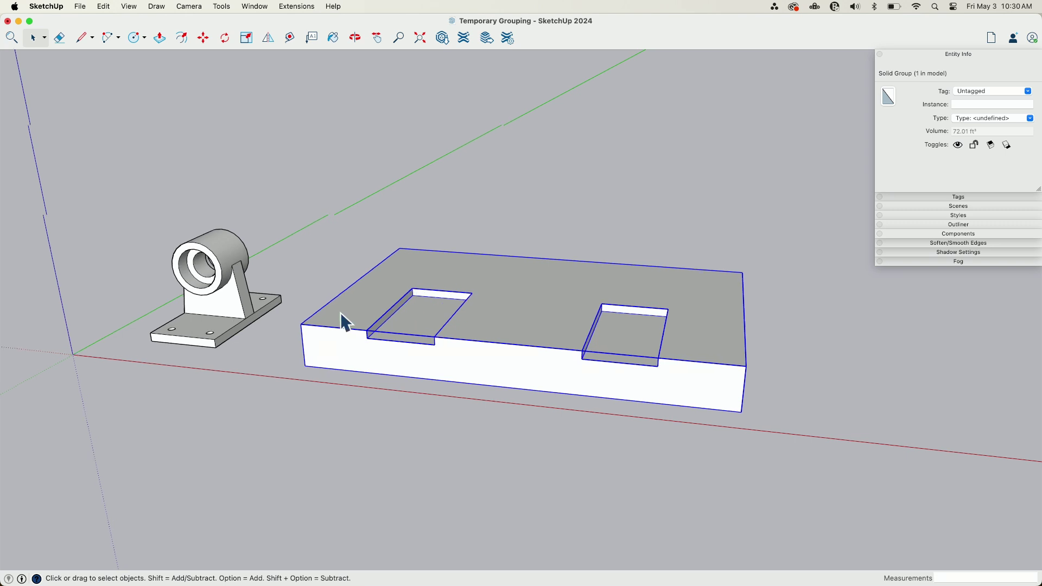
- Move the bracket group by its base corner into the slab's nearest recess, and move it back beside the slab
{"action": "left_click", "coordinate": [211, 332]}
{"action": "scroll", "coordinate": [199, 358], "scroll_direction": "up", "scroll_amount": 3}
{"action": "key", "text": "m"}
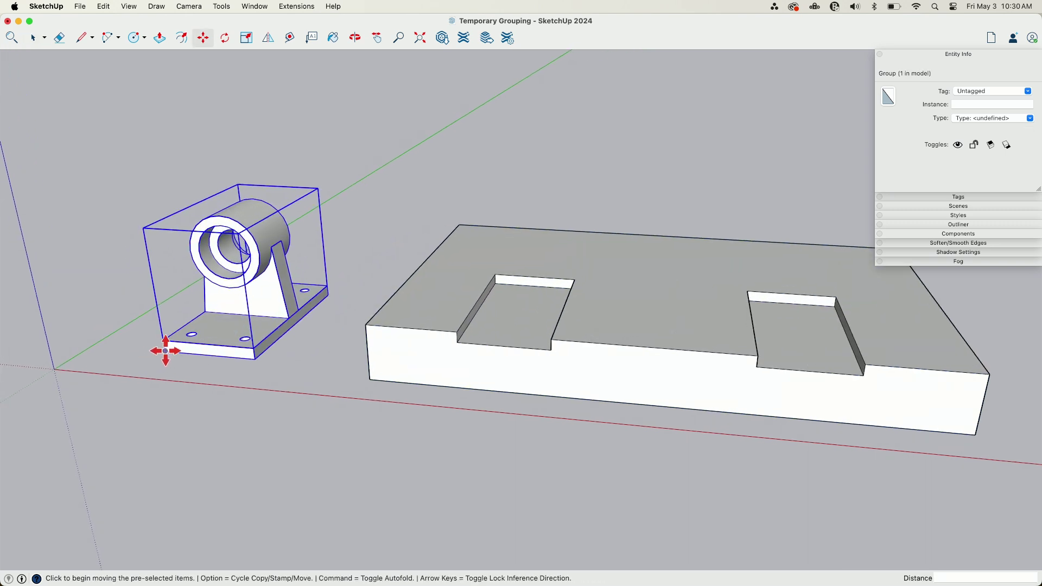
{"action": "left_click", "coordinate": [165, 351]}
{"action": "left_click", "coordinate": [458, 343]}
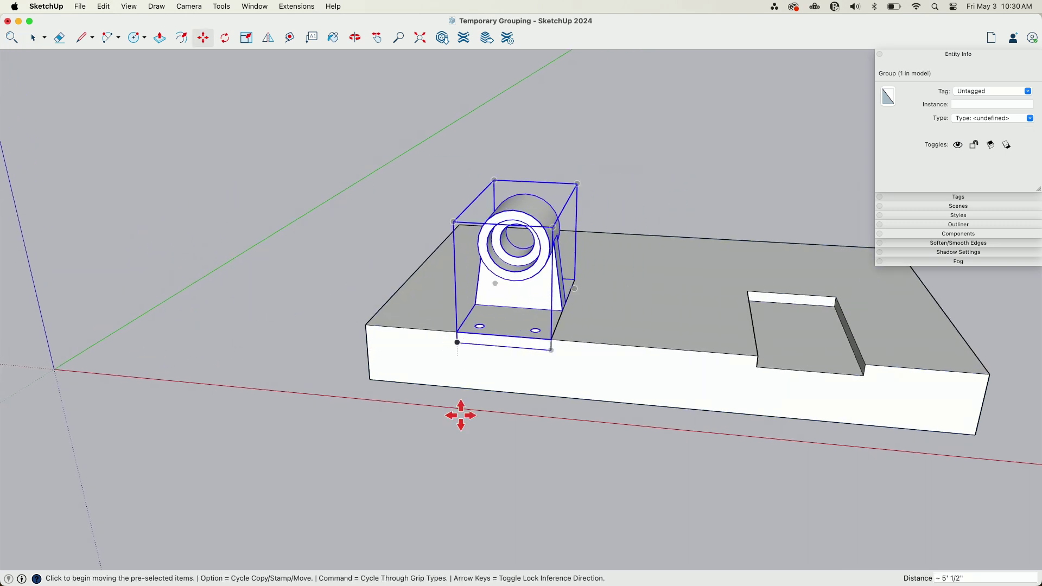
{"action": "left_click", "coordinate": [455, 343]}
{"action": "left_click", "coordinate": [150, 320]}
- Explode both the bracket group and the slab group into loose geometry
{"action": "middle_click_drag", "start_coordinate": [335, 312], "coordinate": [382, 311]}
{"action": "key", "text": "space"}
{"action": "left_click_drag", "start_coordinate": [176, 321], "coordinate": [177, 321]}
{"action": "right_click", "coordinate": [461, 295]}
{"action": "left_click", "coordinate": [493, 353]}
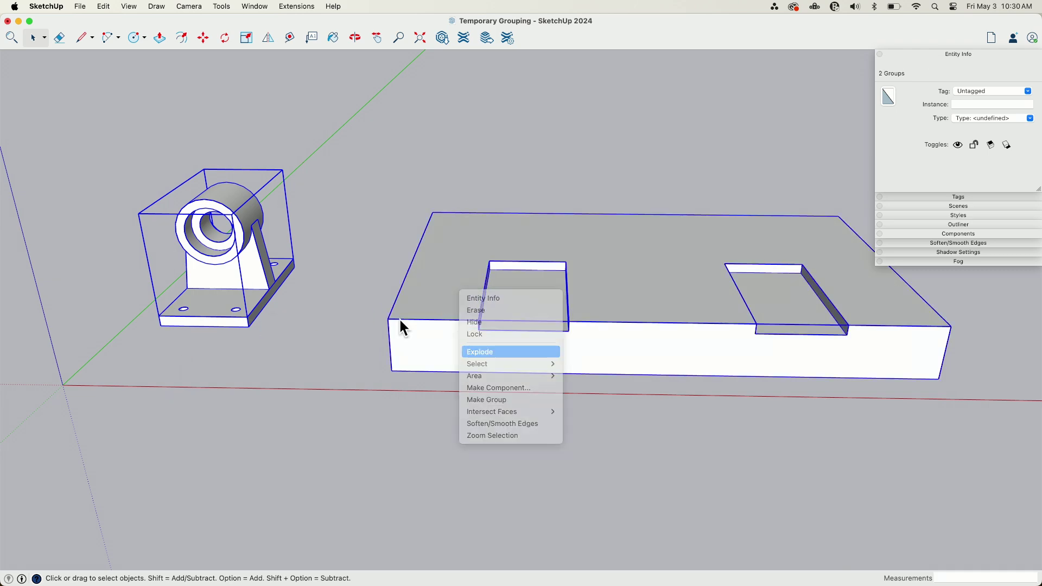
- Move the bracket's loose geometry by its front base corner into the matching corner of the nearest recess
{"action": "left_click_drag", "start_coordinate": [82, 144], "coordinate": [324, 363]}
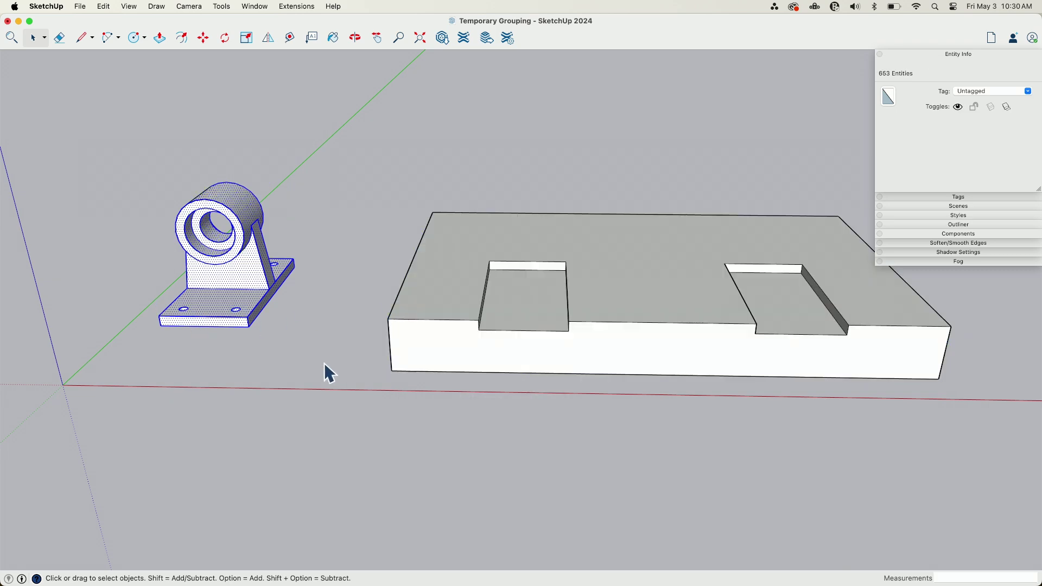
{"action": "key", "text": "m"}
{"action": "left_click", "coordinate": [160, 325]}
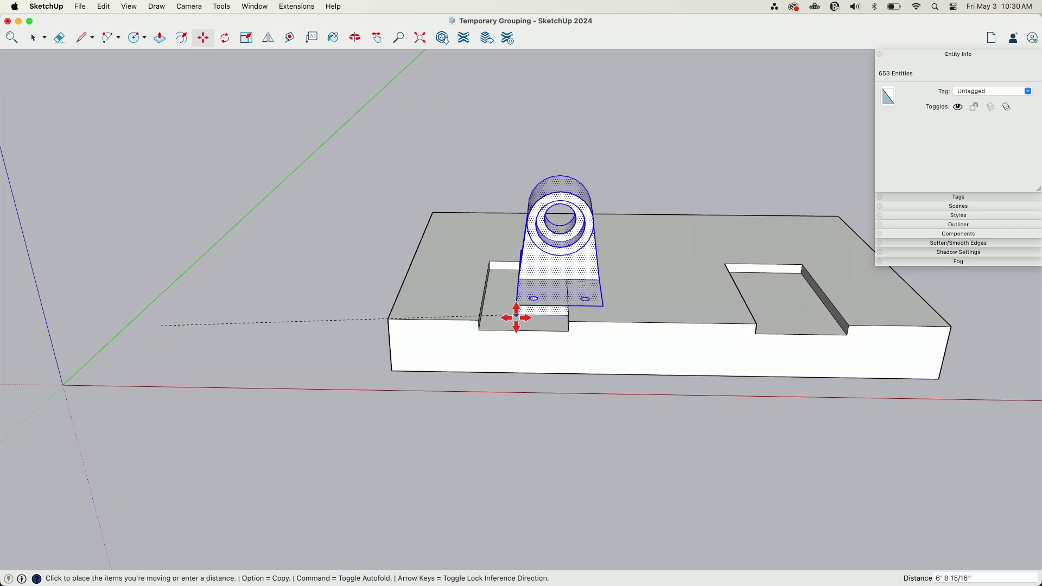
{"action": "left_click", "coordinate": [479, 329]}
- Try to lift the ungrouped bracket vertically out of the recess, and undo its moves
{"action": "middle_click_drag", "start_coordinate": [440, 431], "coordinate": [436, 416]}
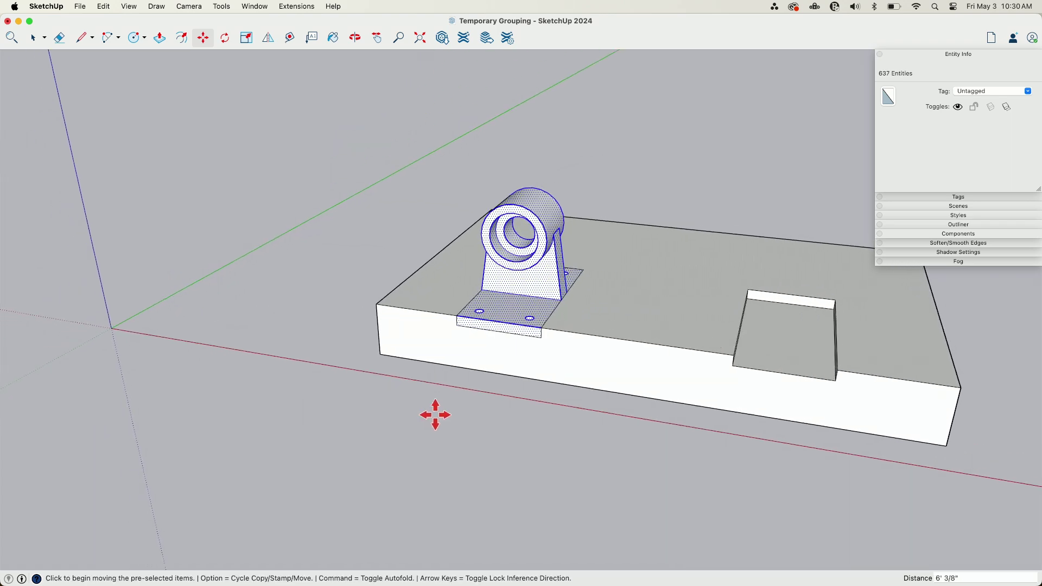
{"action": "left_click", "coordinate": [461, 324]}
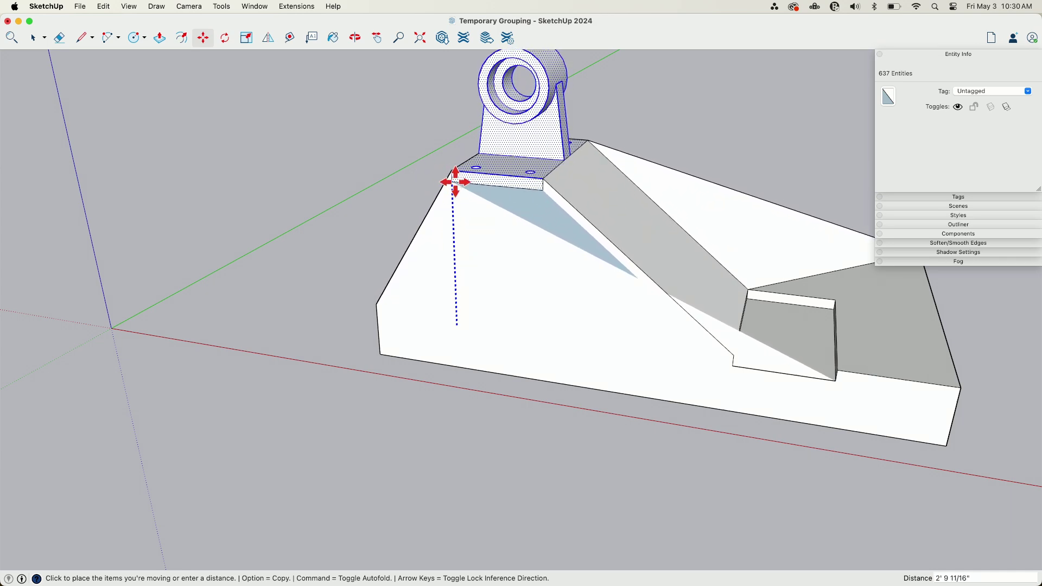
{"action": "key", "text": "space"}
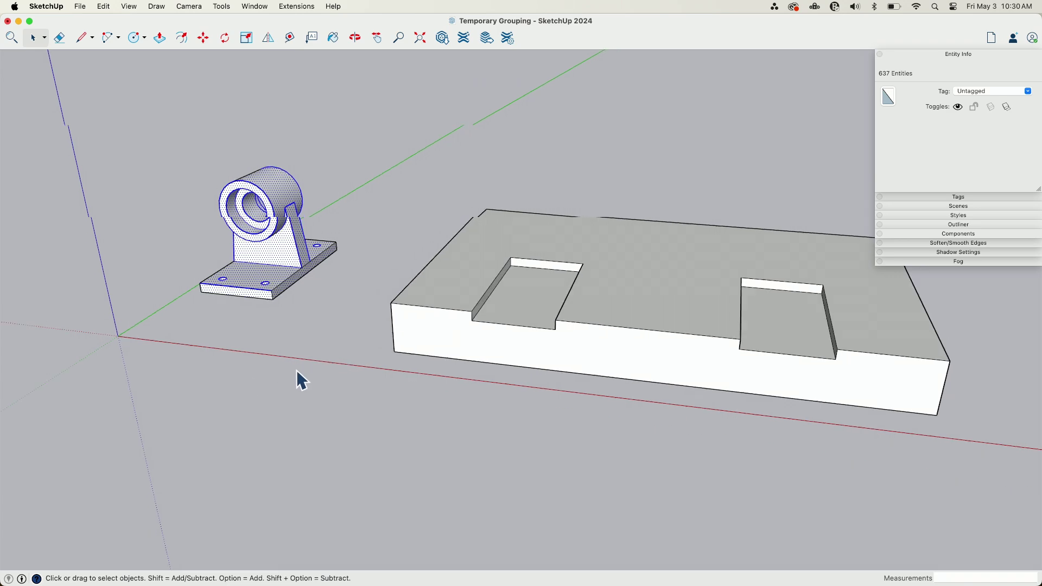
- Make the bracket geometry and the slab geometry into two separate groups
{"action": "right_click", "coordinate": [222, 260]}
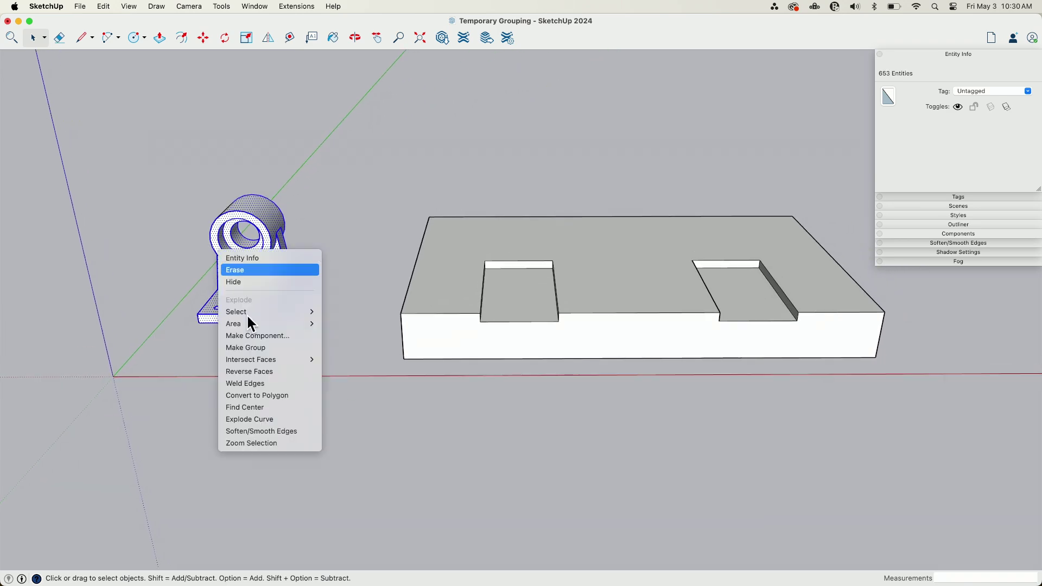
{"action": "left_click", "coordinate": [260, 348]}
{"action": "left_click_drag", "start_coordinate": [365, 142], "coordinate": [949, 416]}
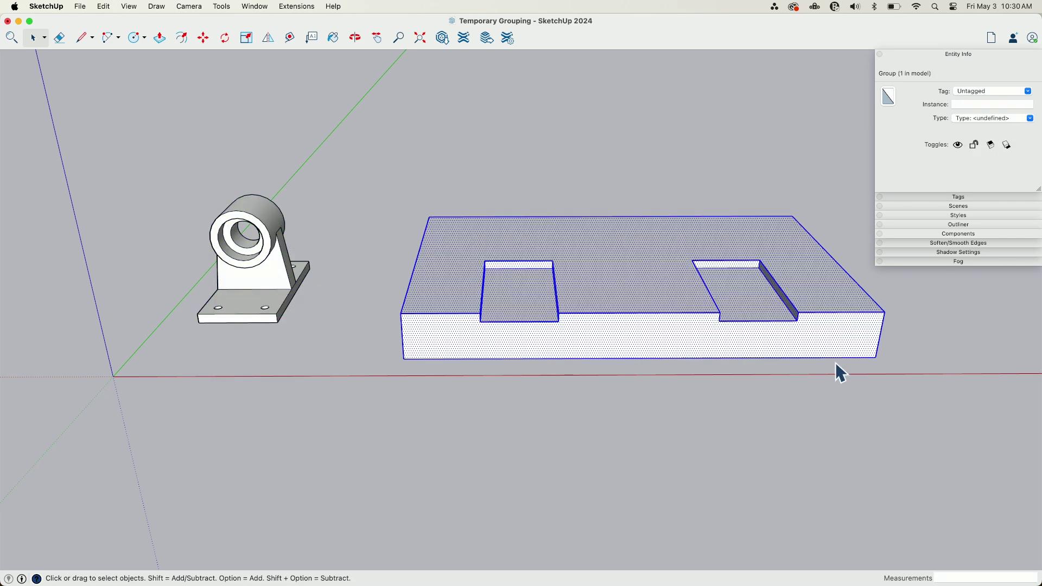
{"action": "right_click", "coordinate": [606, 296]}
{"action": "left_click", "coordinate": [642, 389]}
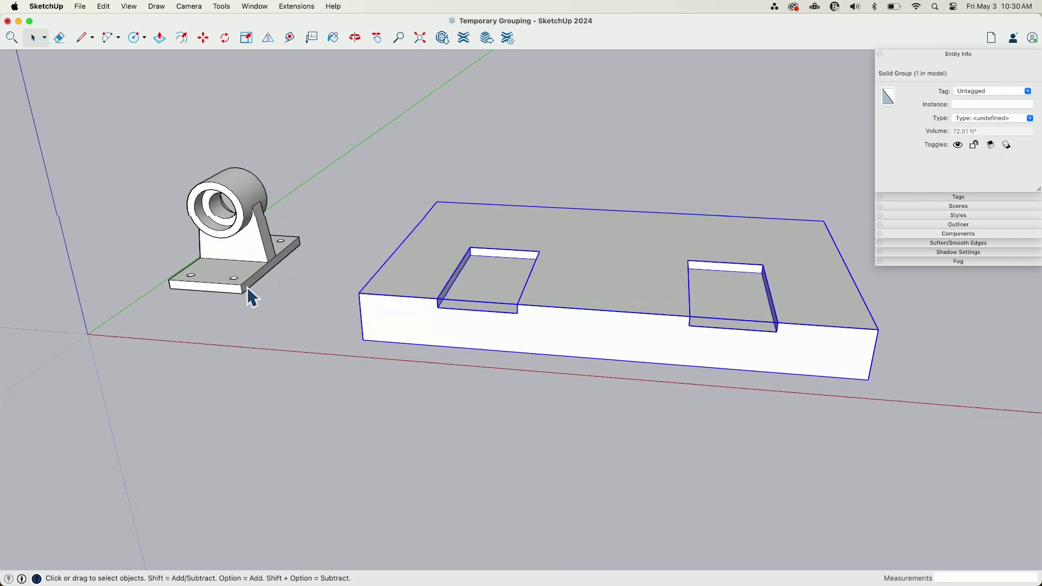
{"action": "left_click", "coordinate": [276, 271]}
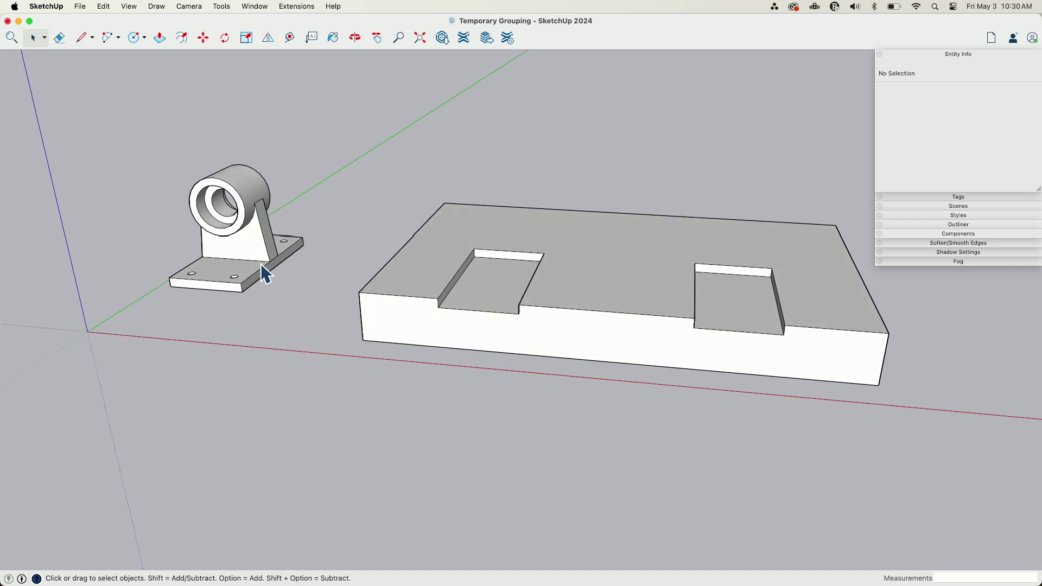
- Copy the bracket group by its front base corner into the slab's second, farther recess
{"action": "middle_click_drag", "start_coordinate": [261, 260], "coordinate": [280, 275]}
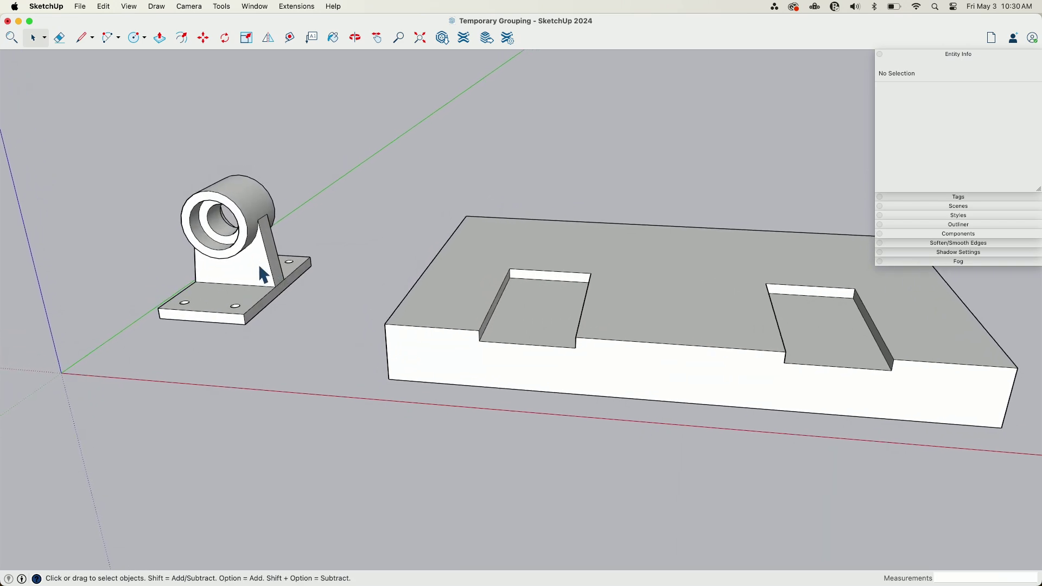
{"action": "left_click", "coordinate": [217, 321]}
{"action": "key", "text": "m"}
{"action": "left_click", "coordinate": [245, 335]}
{"action": "key", "text": "alt"}
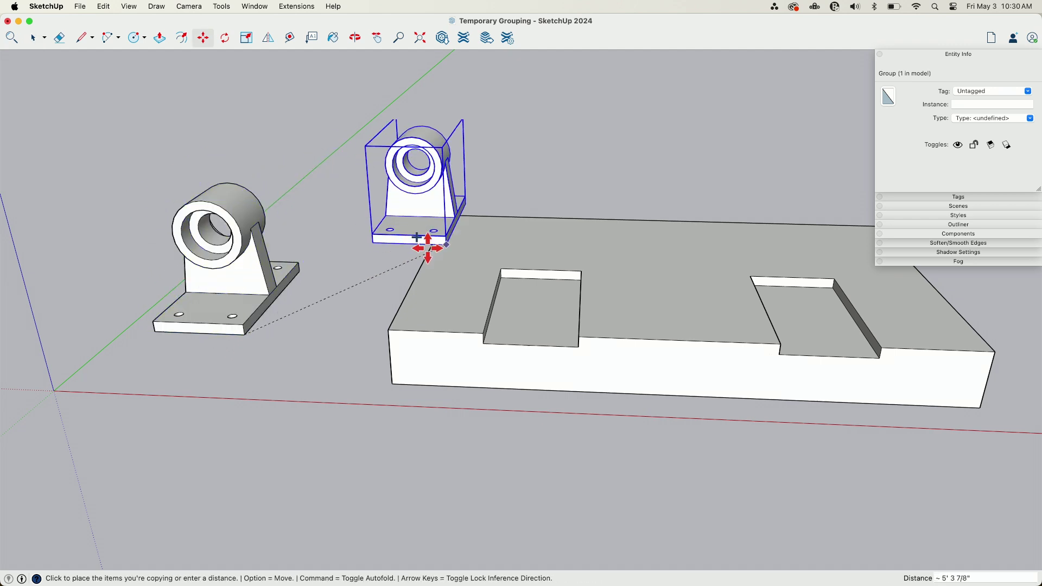
{"action": "left_click", "coordinate": [880, 356]}
{"action": "middle_click_drag", "start_coordinate": [466, 285], "coordinate": [192, 362]}
{"action": "key", "text": "space"}
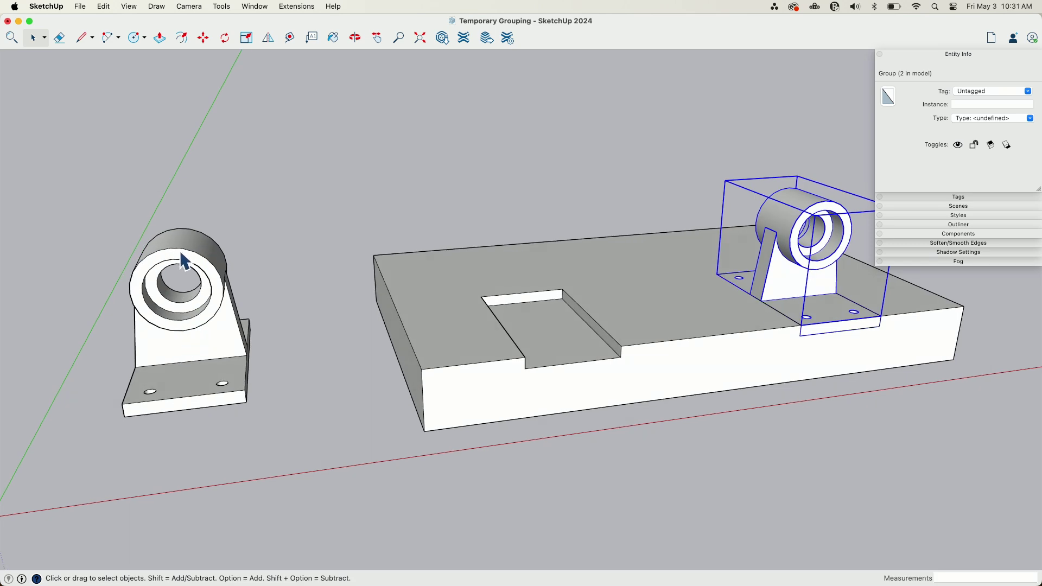
{"action": "middle_click_drag", "start_coordinate": [872, 275], "coordinate": [847, 272]}
{"action": "middle_click_drag", "start_coordinate": [765, 234], "coordinate": [198, 356]}
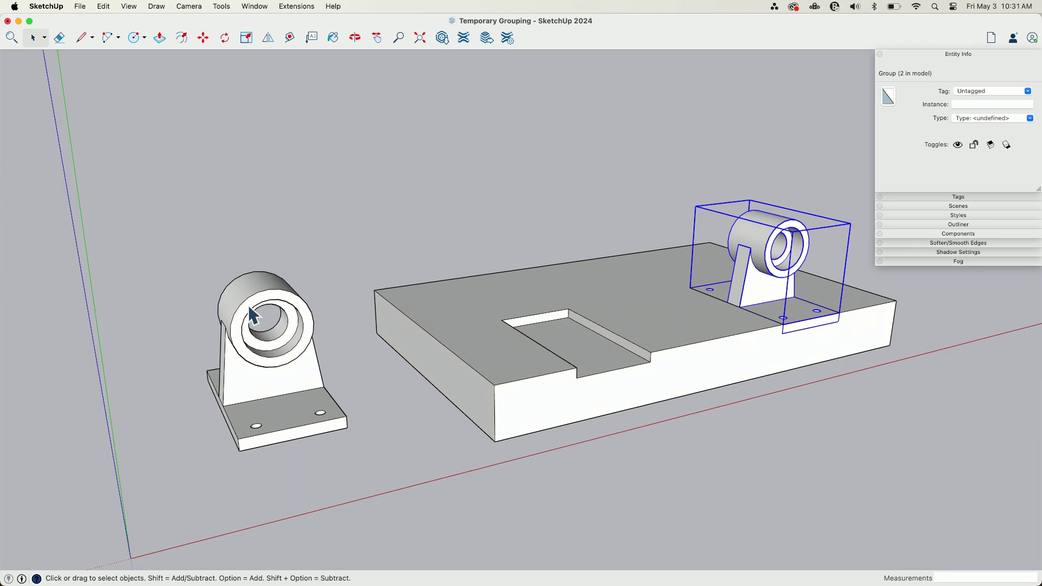
{"action": "scroll", "coordinate": [249, 308], "scroll_direction": "up", "scroll_amount": 6}
{"action": "double_click", "coordinate": [259, 289]}
{"action": "scroll", "coordinate": [259, 289], "scroll_direction": "down", "scroll_amount": 5}
{"action": "left_click", "coordinate": [477, 399]}
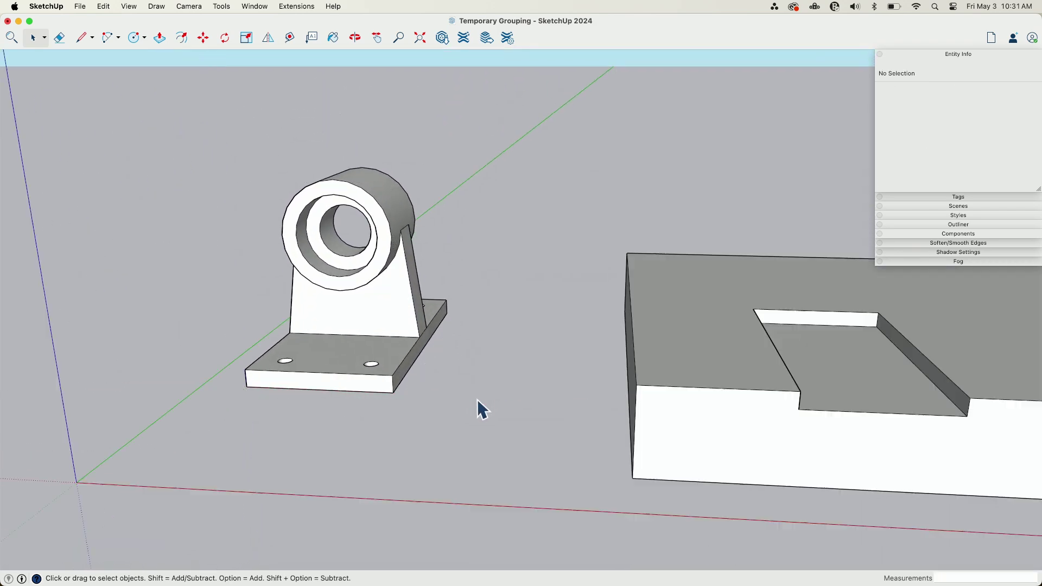
- Open the bracket group beside the slab for editing and select the geometry of its cylindrical barrel
{"action": "left_click", "coordinate": [337, 325]}
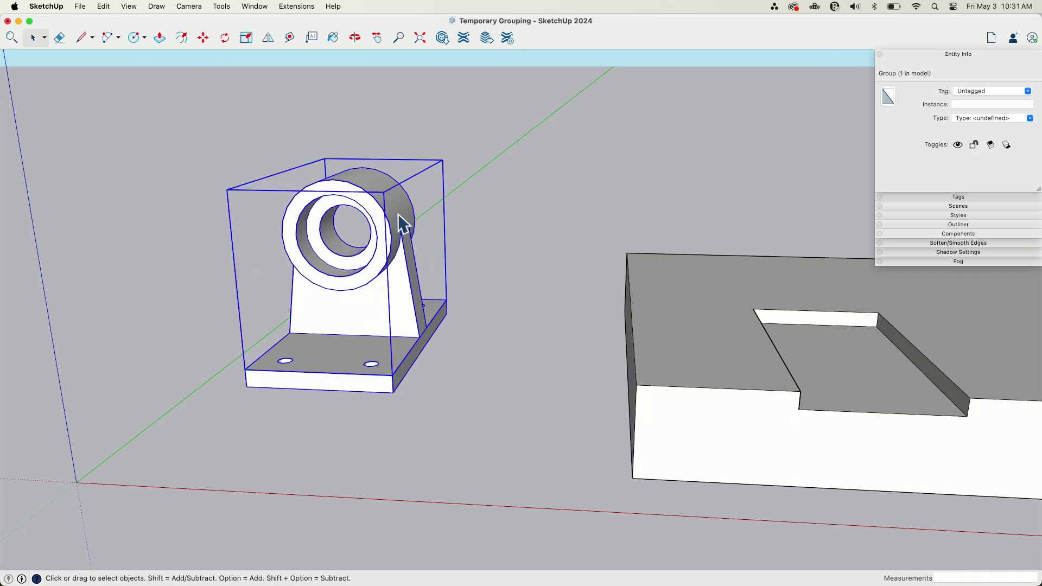
{"action": "double_click", "coordinate": [392, 239]}
{"action": "middle_click_drag", "start_coordinate": [425, 354], "coordinate": [211, 126]}
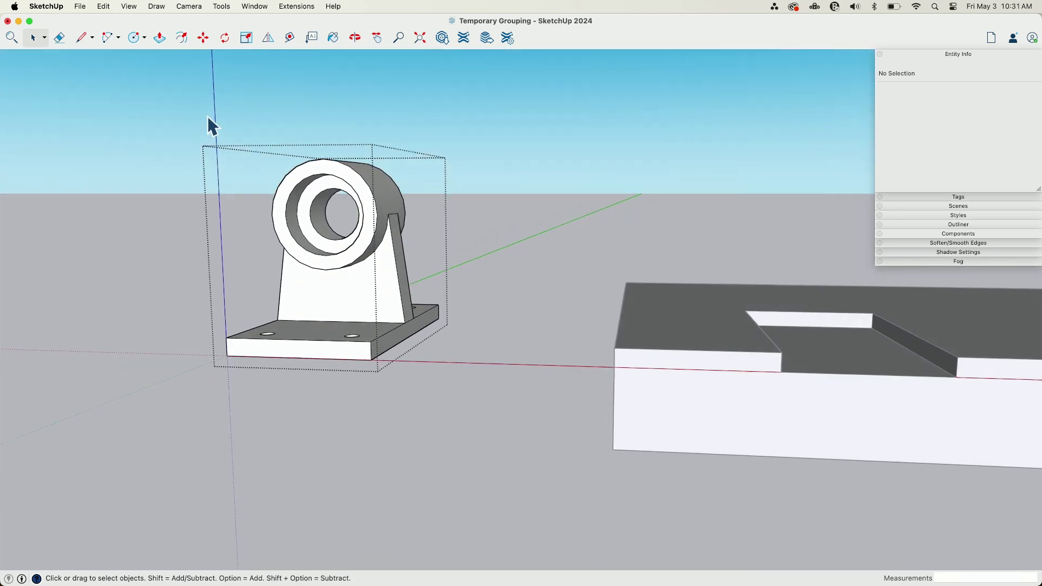
{"action": "left_click_drag", "start_coordinate": [479, 277], "coordinate": [478, 277]}
{"action": "middle_click_drag", "start_coordinate": [478, 277], "coordinate": [255, 131]}
- Display the hidden geometry so the barrel's smoothed edges can be used as references
{"action": "left_click", "coordinate": [129, 7]}
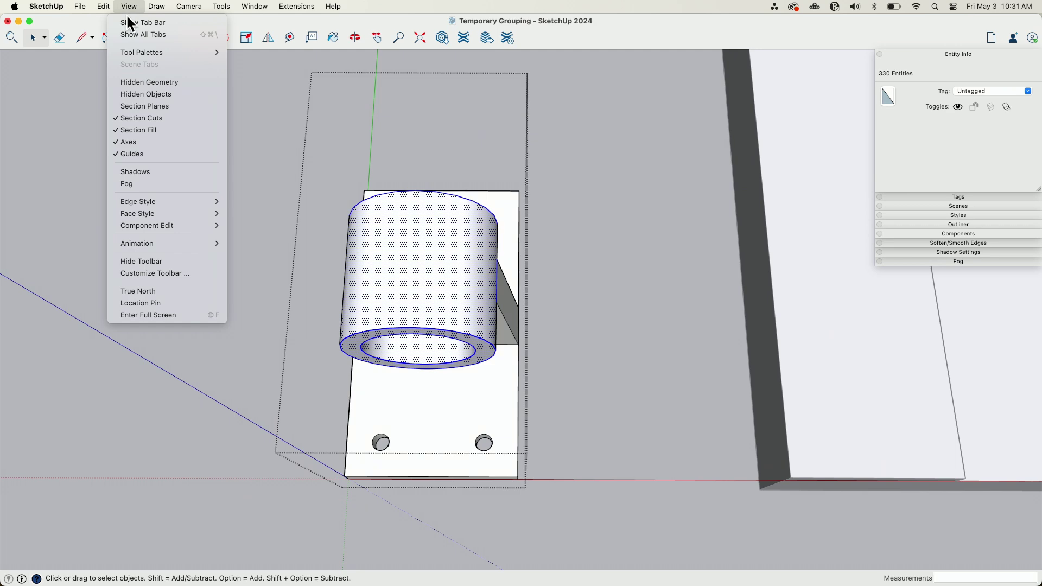
{"action": "left_click", "coordinate": [157, 81]}
{"action": "middle_click_drag", "start_coordinate": [425, 235], "coordinate": [490, 292]}
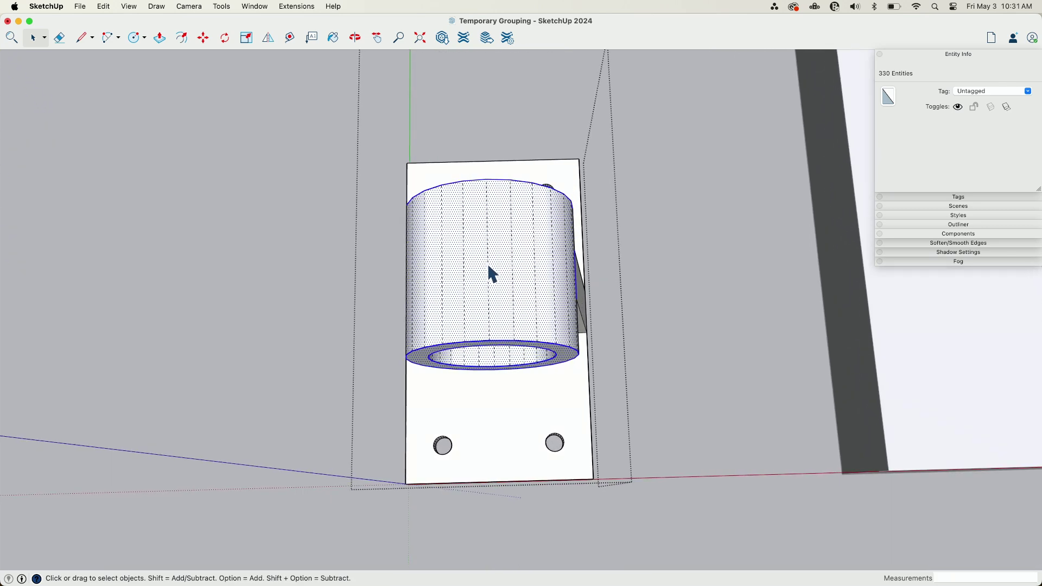
- Rotate the selected barrel 90 degrees on the horizontal plane about the midpoint of its top edge
{"action": "key", "text": "m"}
{"action": "key", "text": "q"}
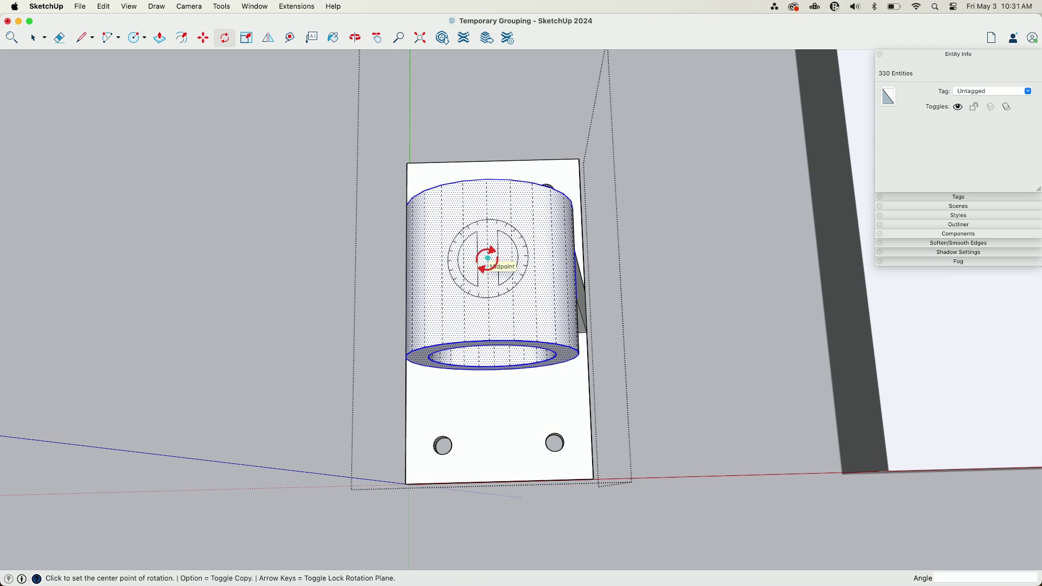
{"action": "left_click", "coordinate": [487, 258]}
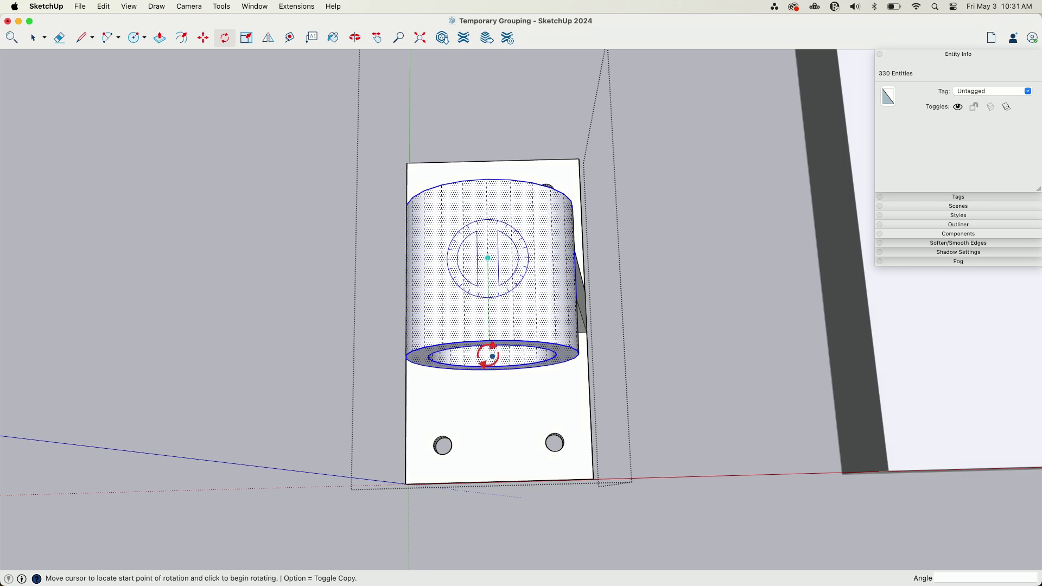
{"action": "scroll", "coordinate": [489, 356], "scroll_direction": "down", "scroll_amount": 1}
{"action": "left_click", "coordinate": [476, 417]}
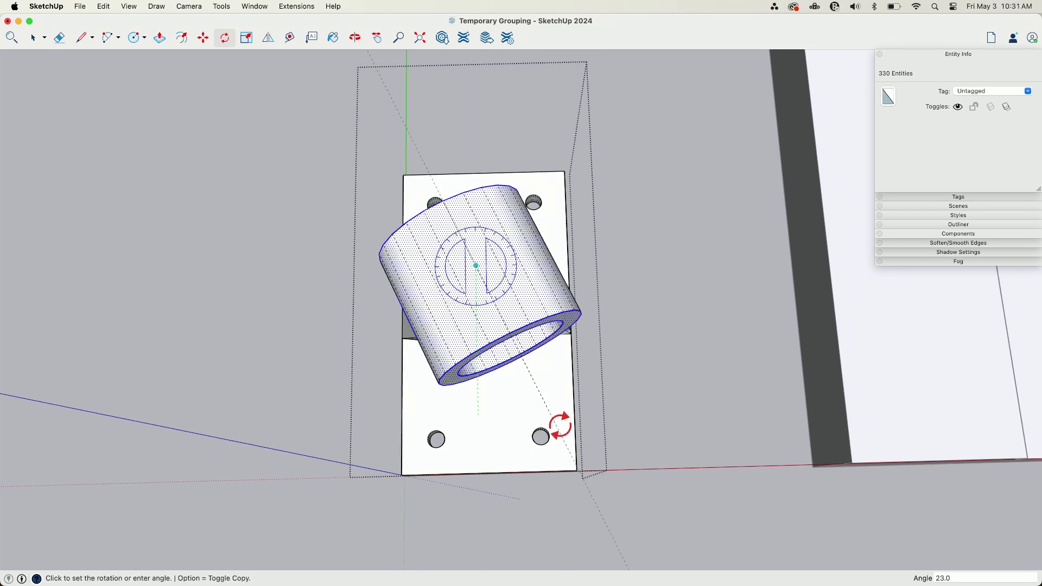
{"action": "left_click", "coordinate": [625, 259]}
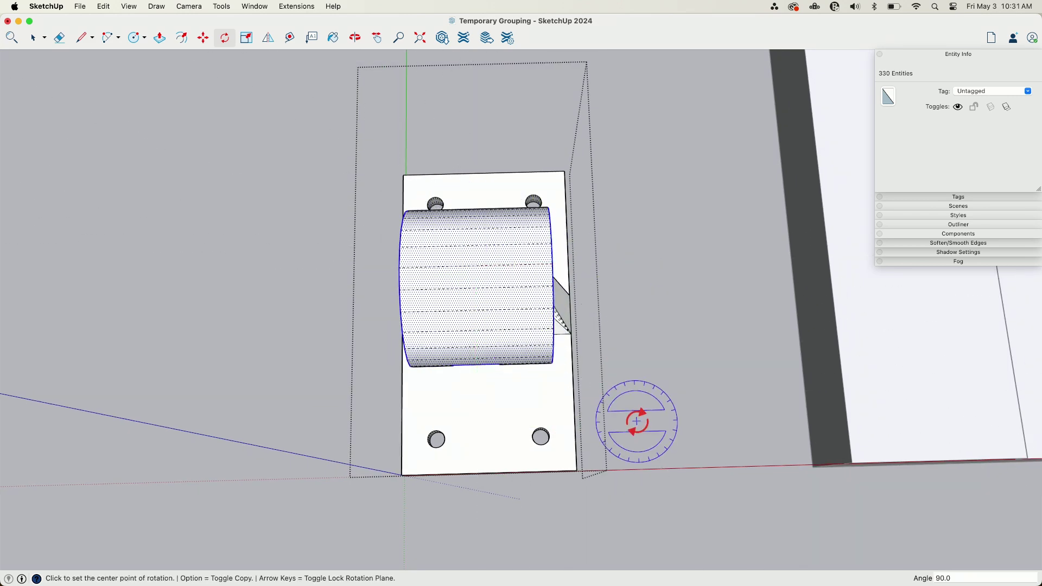
{"action": "key", "text": "space"}
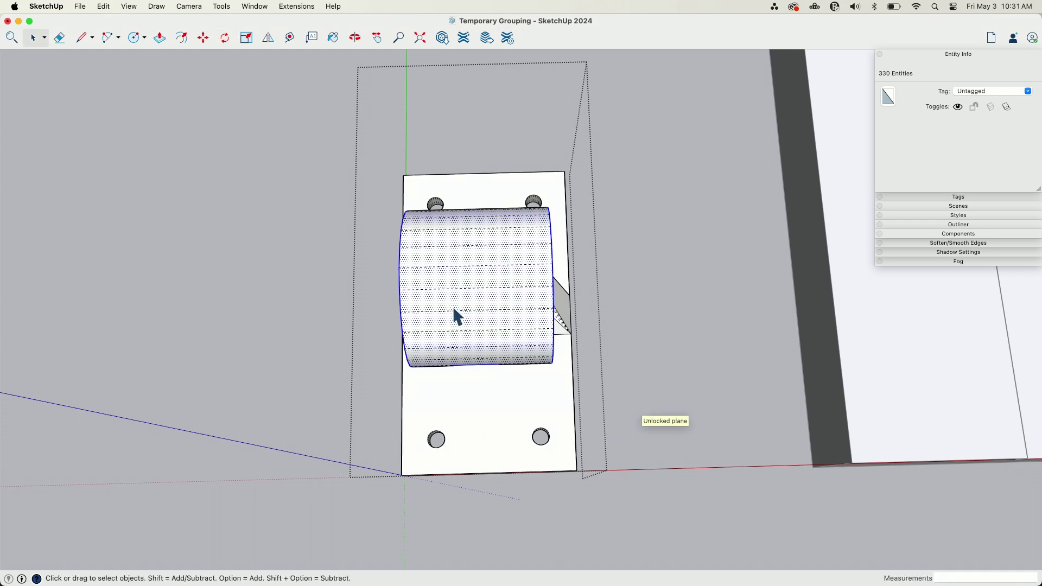
- Inspect the support joining the rotated barrel to the base from several sides, and undo the rotation
{"action": "scroll", "coordinate": [530, 323], "scroll_direction": "up", "scroll_amount": 1}
{"action": "middle_click_drag", "start_coordinate": [531, 328], "coordinate": [429, 497]}
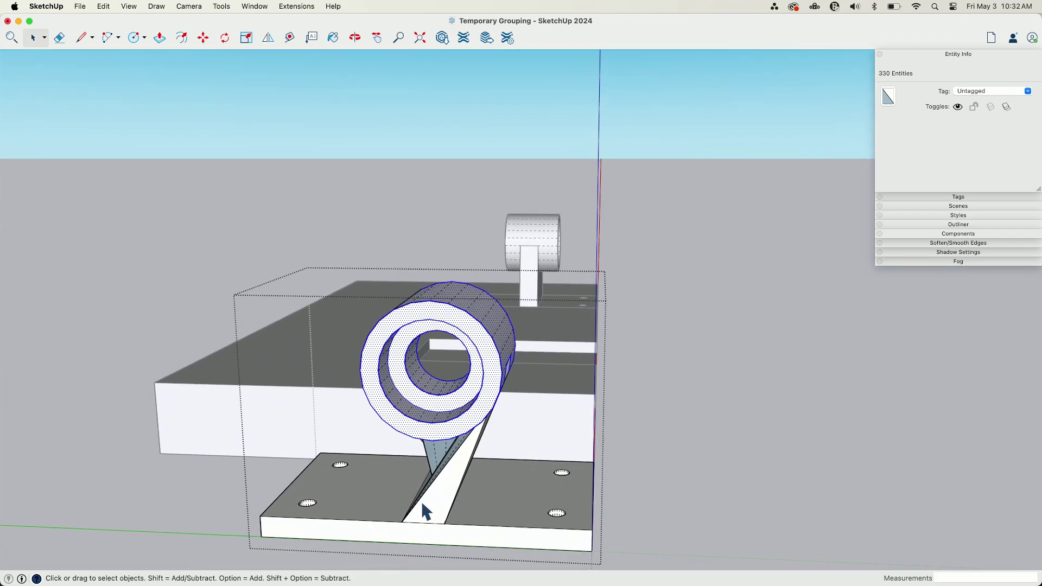
{"action": "middle_click_drag", "start_coordinate": [362, 461], "coordinate": [408, 542]}
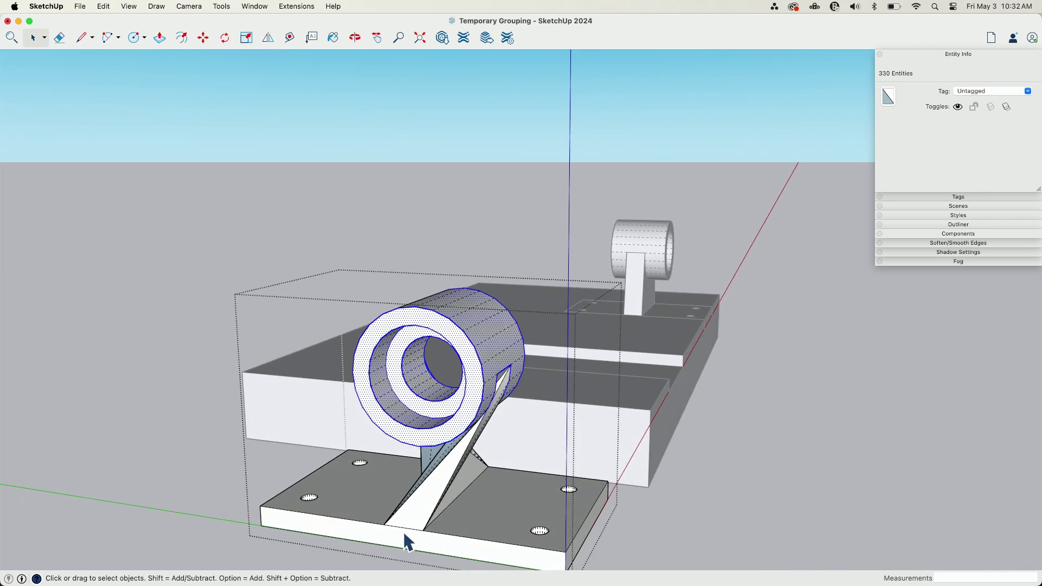
{"action": "middle_click_drag", "start_coordinate": [450, 334], "coordinate": [524, 423]}
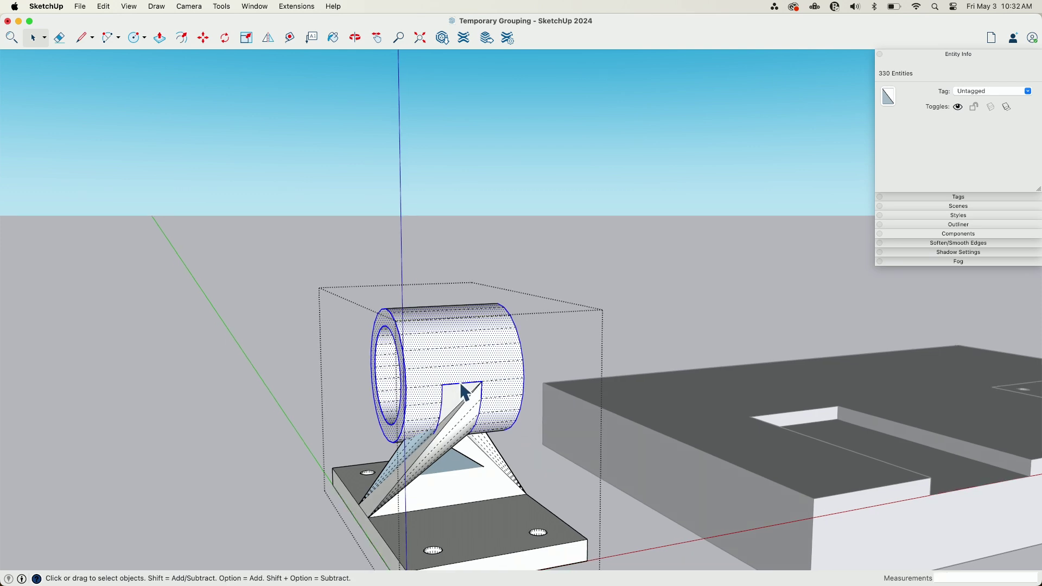
{"action": "middle_click_drag", "start_coordinate": [459, 382], "coordinate": [499, 305]}
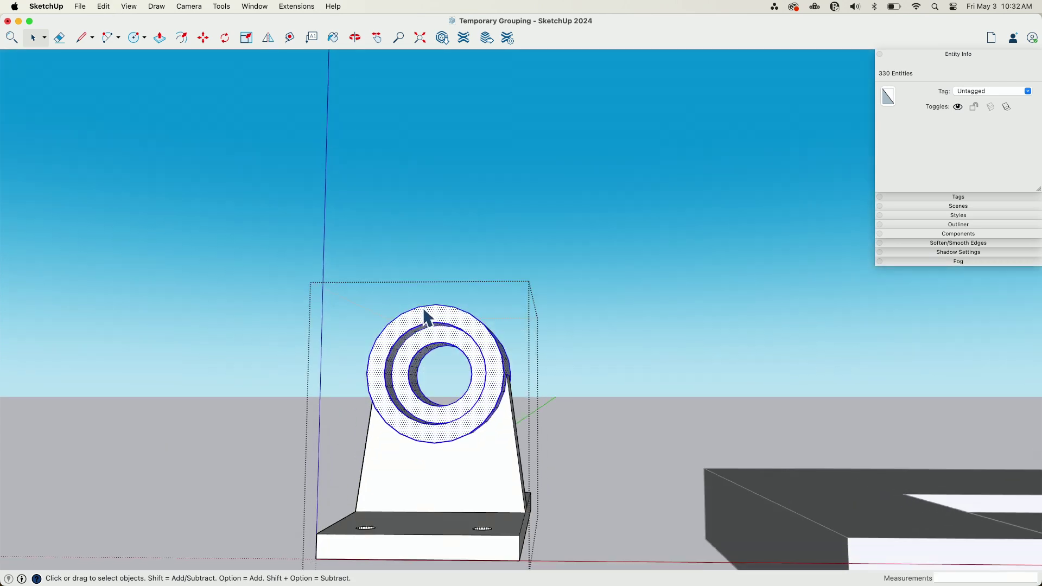
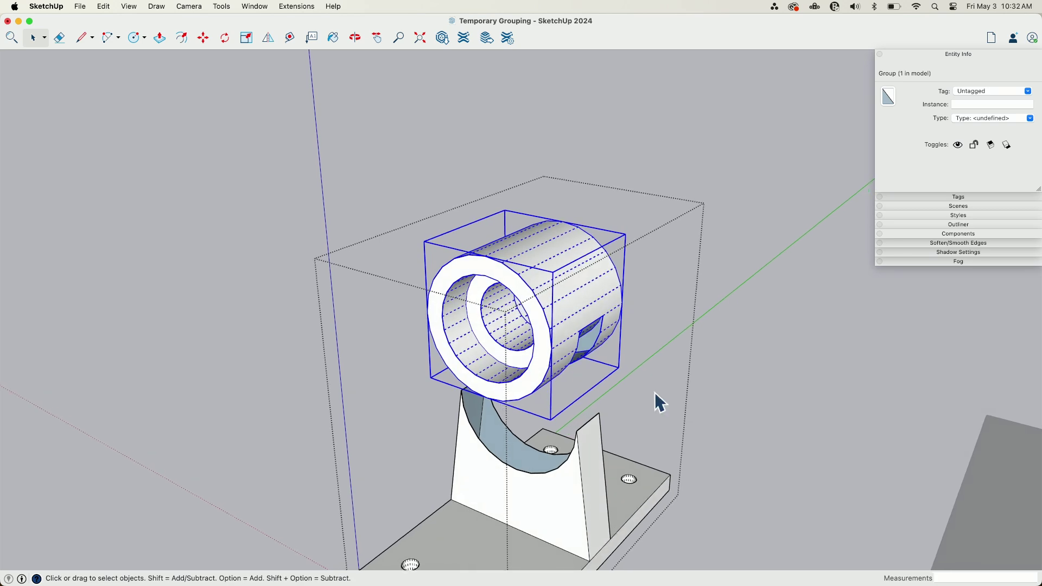
- Make a group of the base plate and saddle-shaped support geometry, leaving the raised barrel group out
{"action": "scroll", "coordinate": [511, 476], "scroll_direction": "down", "scroll_amount": 2}
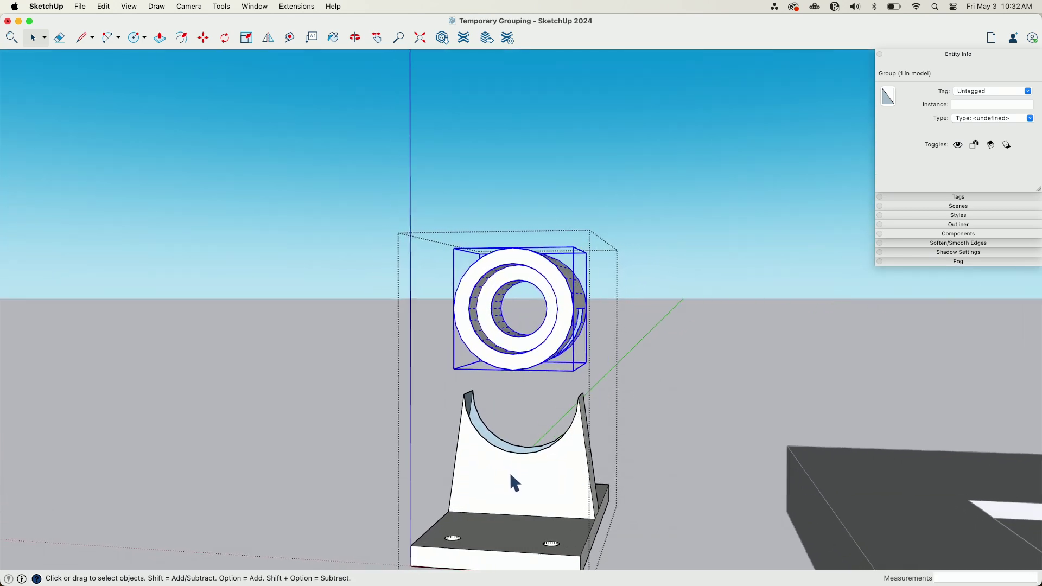
{"action": "left_click_drag", "start_coordinate": [402, 380], "coordinate": [591, 502]}
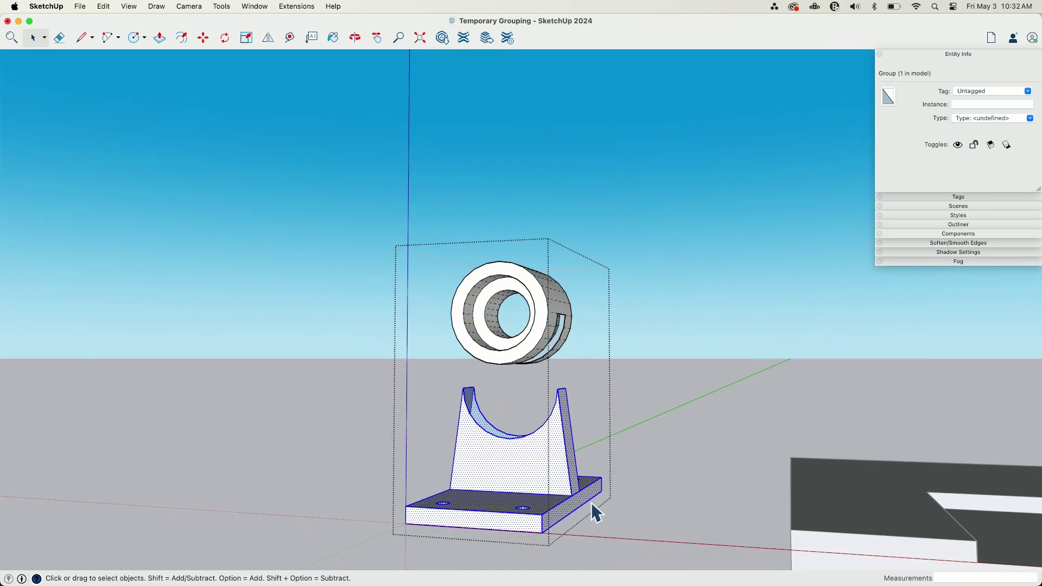
{"action": "right_click", "coordinate": [530, 458]}
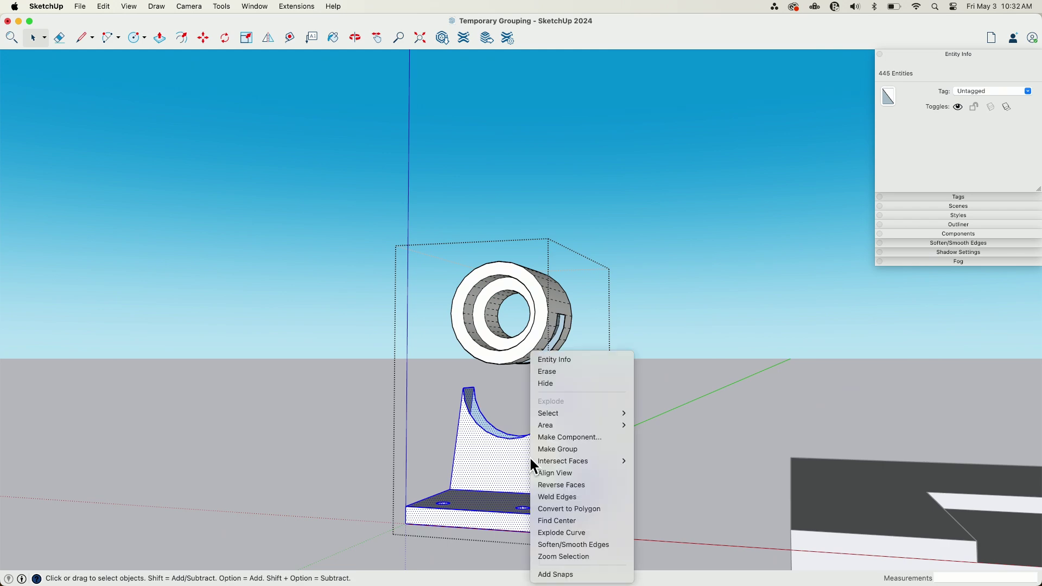
{"action": "left_click", "coordinate": [568, 446]}
- Select the barrel and base groups in turn to check that they are separate objects
{"action": "middle_click_drag", "start_coordinate": [567, 446], "coordinate": [498, 291]}
{"action": "left_click", "coordinate": [482, 288]}
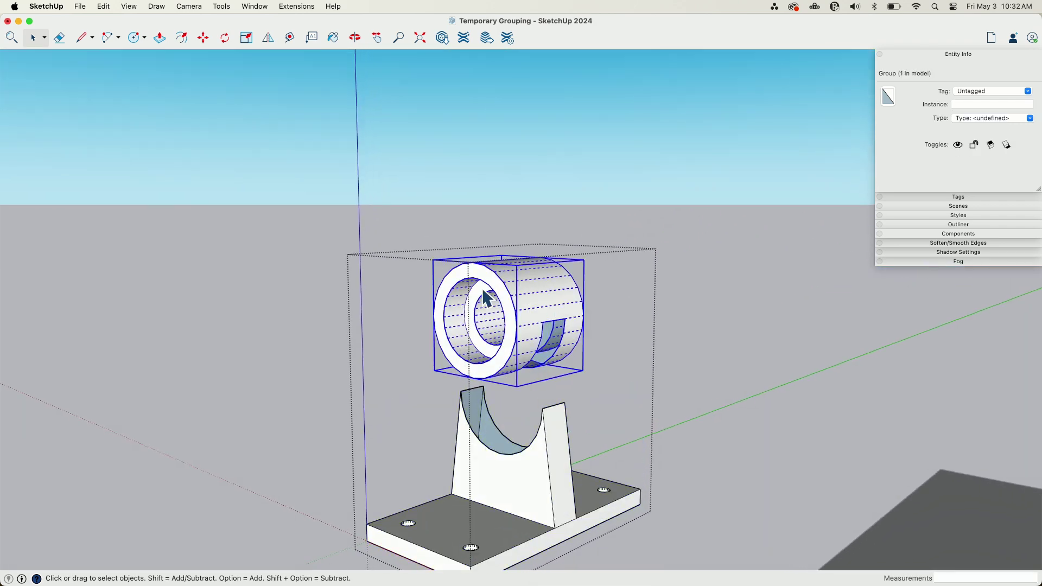
{"action": "left_click", "coordinate": [464, 464]}
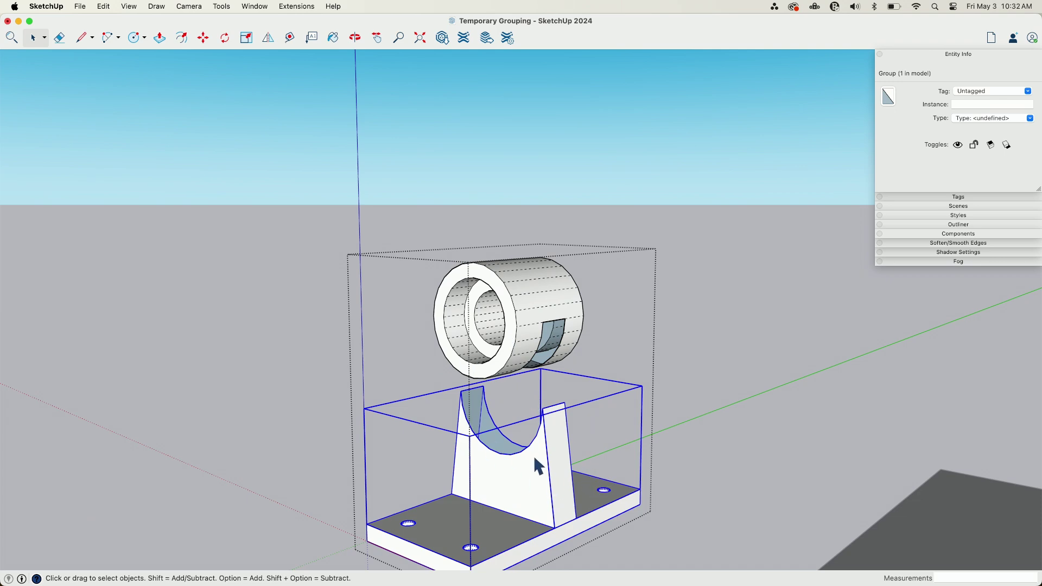
{"action": "left_click", "coordinate": [518, 329]}
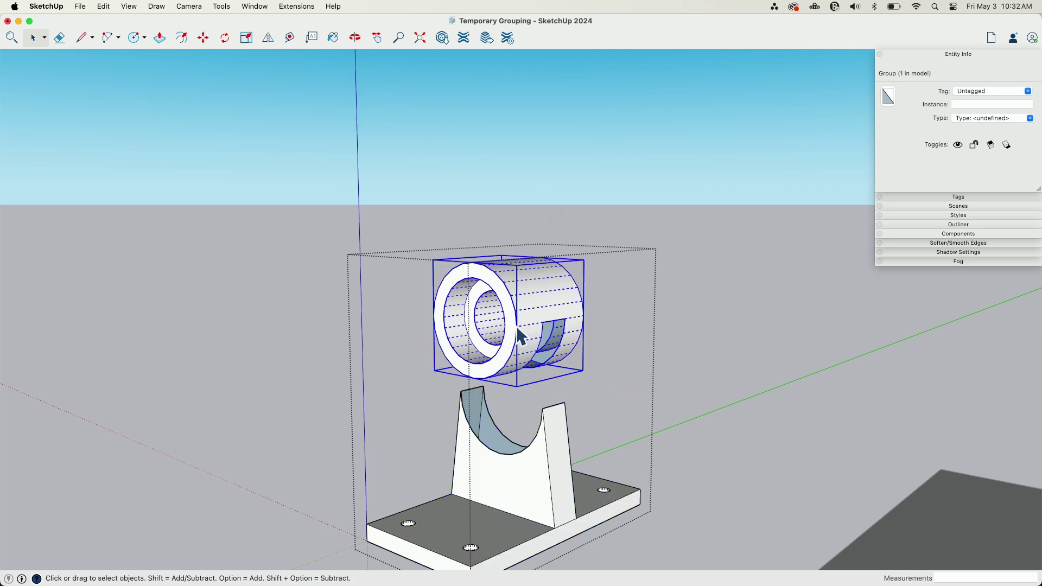
{"action": "middle_click_drag", "start_coordinate": [546, 467], "coordinate": [511, 446]}
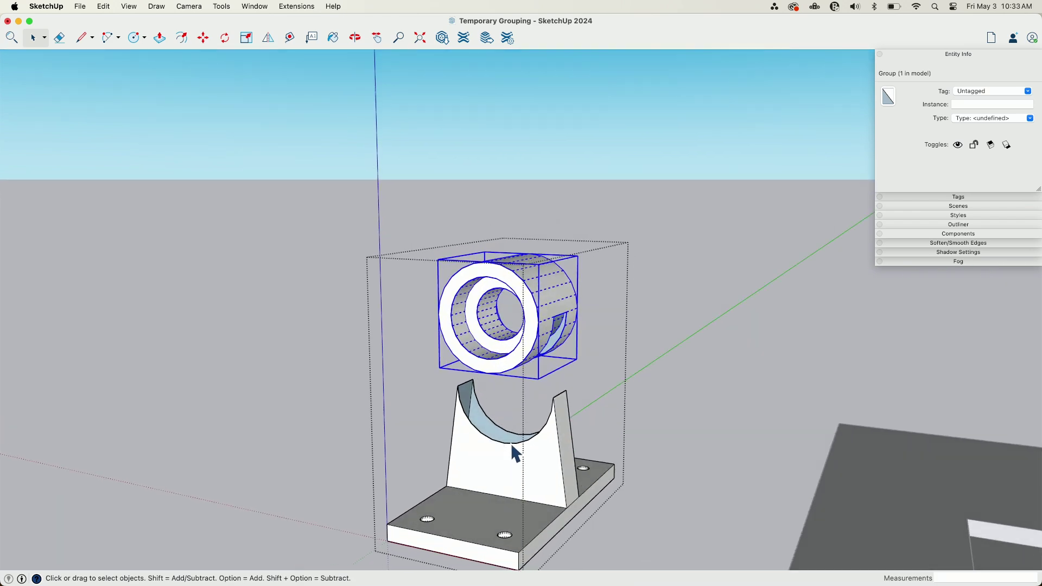
{"action": "left_click", "coordinate": [490, 511]}
{"action": "scroll", "coordinate": [525, 312], "scroll_direction": "up", "scroll_amount": 3}
- Move the barrel group straight down about 11 3/4" so it seats in the support's curved saddle
{"action": "left_click", "coordinate": [525, 311]}
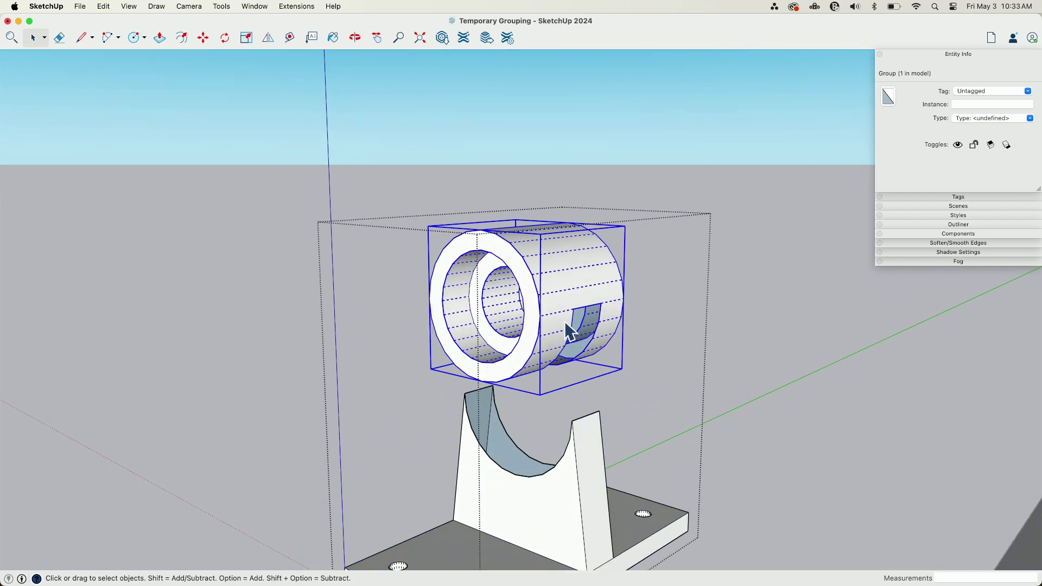
{"action": "key", "text": "m"}
{"action": "left_click", "coordinate": [574, 309]}
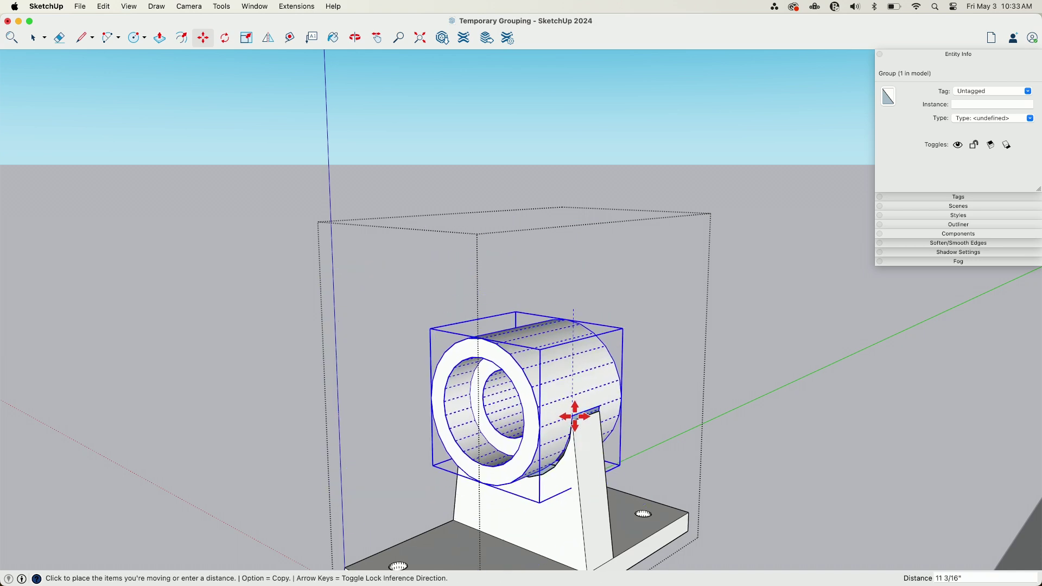
{"action": "left_click", "coordinate": [574, 421]}
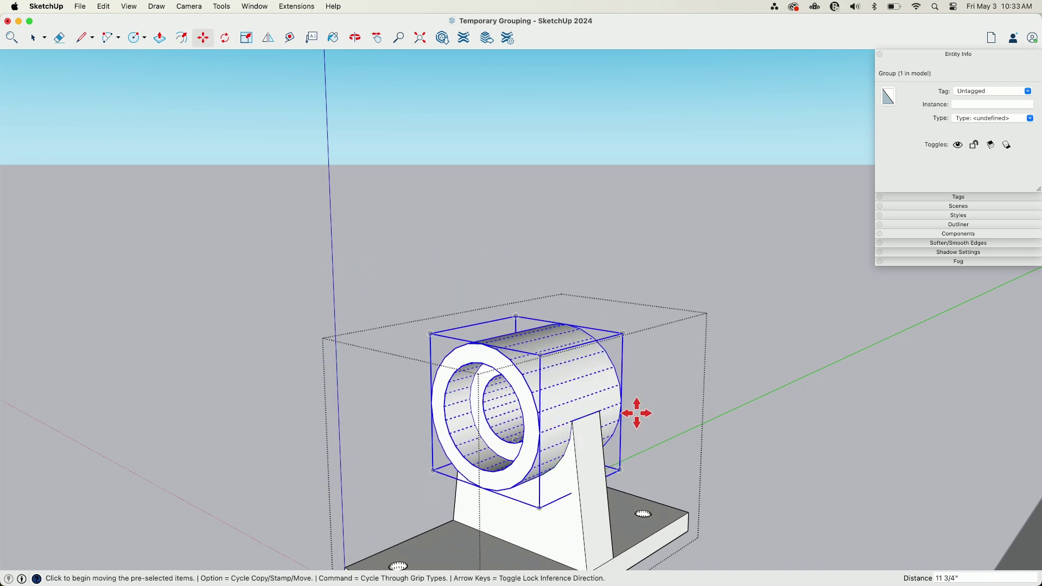
- Examine from several sides how the lowered barrel fits the support, selecting the barrel and base groups separately
{"action": "middle_click_drag", "start_coordinate": [479, 434], "coordinate": [412, 356]}
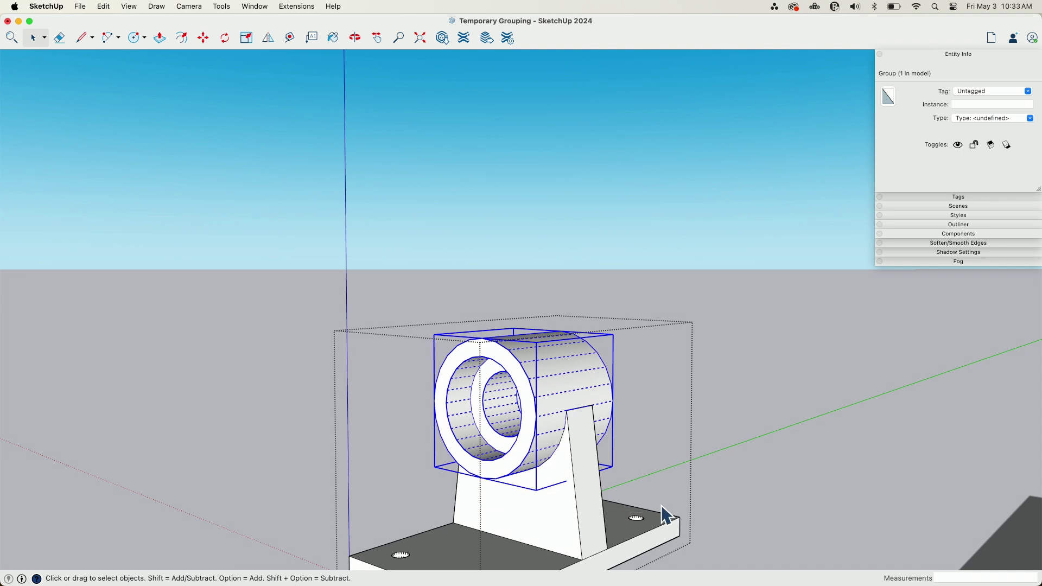
{"action": "middle_click_drag", "start_coordinate": [667, 516], "coordinate": [575, 438]}
{"action": "left_click_drag", "start_coordinate": [672, 487], "coordinate": [672, 487]}
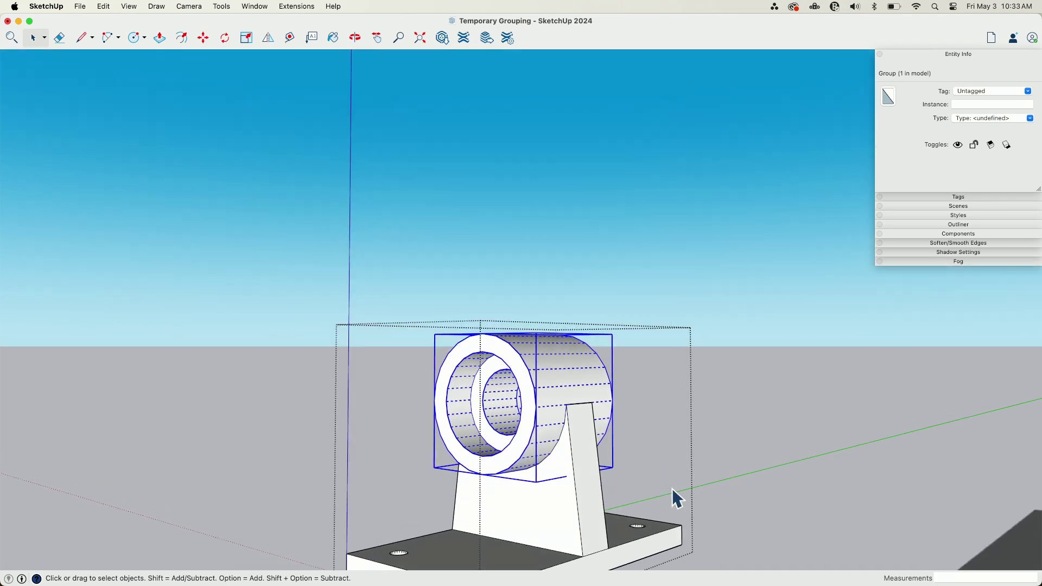
{"action": "left_click", "coordinate": [498, 515]}
{"action": "scroll", "coordinate": [498, 516], "scroll_direction": "down", "scroll_amount": 2}
{"action": "middle_click_drag", "start_coordinate": [493, 434], "coordinate": [504, 510]}
{"action": "middle_click_drag", "start_coordinate": [536, 448], "coordinate": [451, 331]}
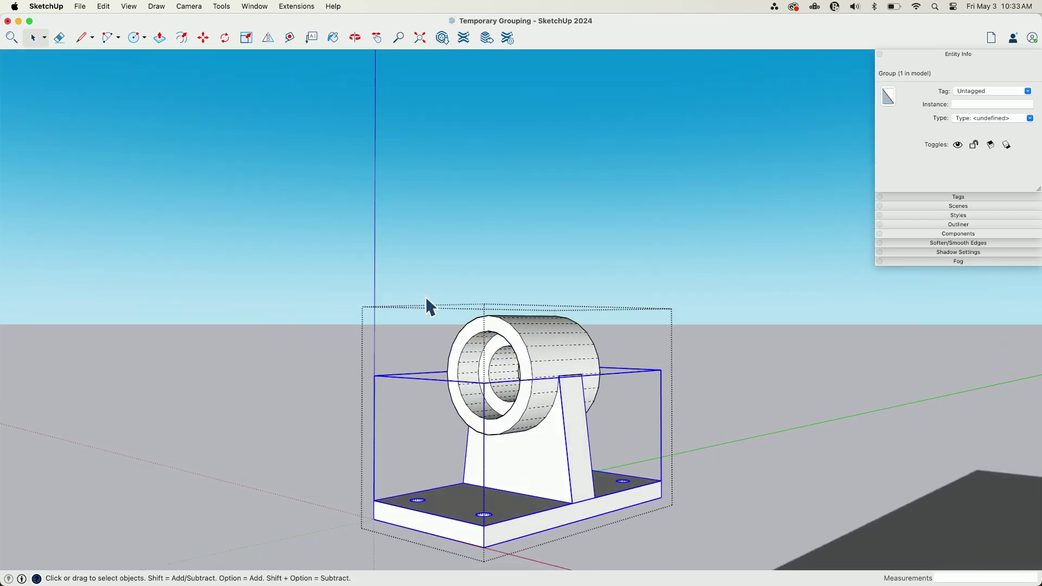
{"action": "left_click_drag", "start_coordinate": [652, 445], "coordinate": [652, 445]}
{"action": "middle_click_drag", "start_coordinate": [484, 360], "coordinate": [491, 359]}
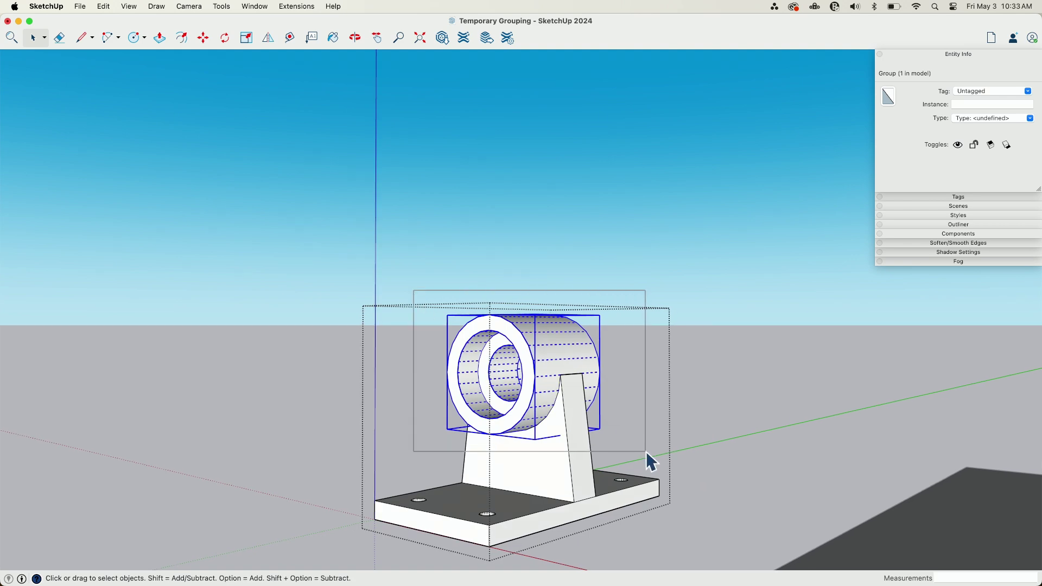
{"action": "left_click_drag", "start_coordinate": [646, 451], "coordinate": [646, 451]}
{"action": "middle_click_drag", "start_coordinate": [513, 336], "coordinate": [477, 328]}
{"action": "left_click_drag", "start_coordinate": [394, 249], "coordinate": [649, 460]}
{"action": "mouse_move", "coordinate": [651, 459]}
{"action": "middle_mouse_down"}
{"action": "mouse_move", "coordinate": [624, 457]}
{"action": "mouse_move", "coordinate": [385, 286]}
{"action": "mouse_move", "coordinate": [426, 318]}
{"action": "middle_mouse_up"}
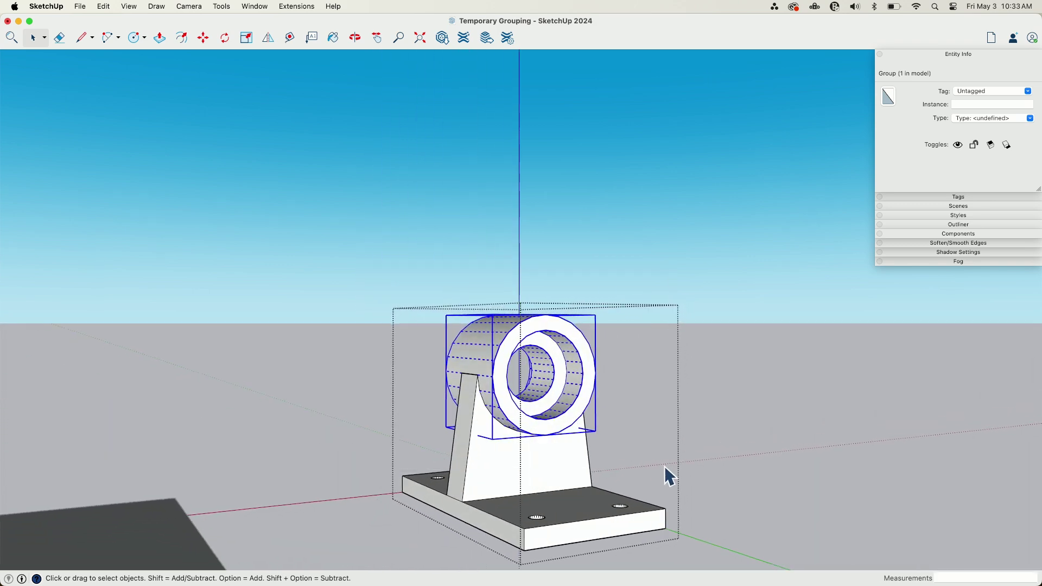
{"action": "middle_click_drag", "start_coordinate": [670, 470], "coordinate": [512, 357]}
- Rotate the barrel group a quarter turn on the horizontal plane so its axis runs along the support's width
{"action": "left_click", "coordinate": [521, 502]}
{"action": "key", "text": "m"}
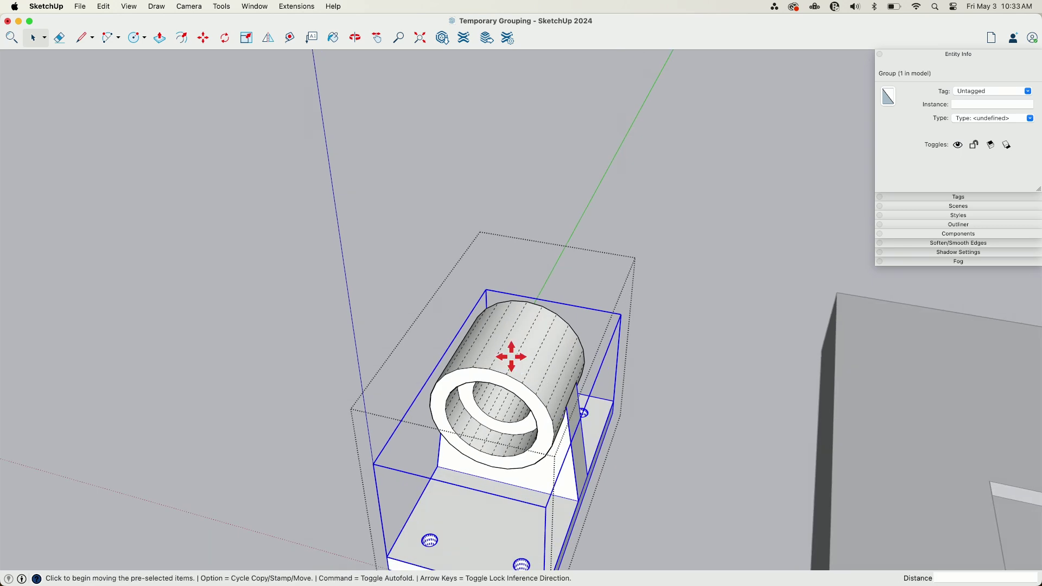
{"action": "left_click", "coordinate": [545, 316]}
{"action": "key", "text": "space"}
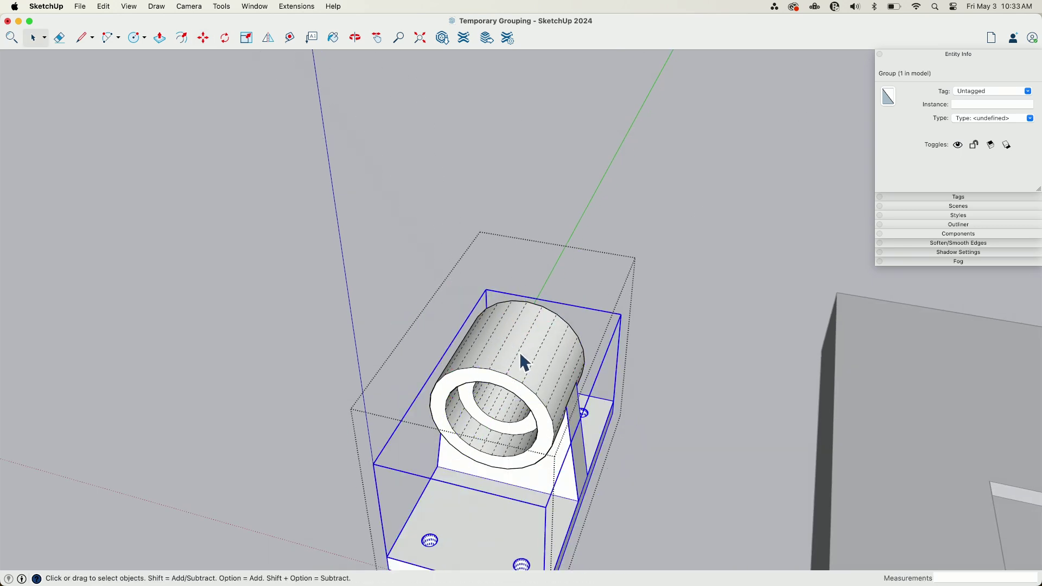
{"action": "left_click", "coordinate": [521, 356]}
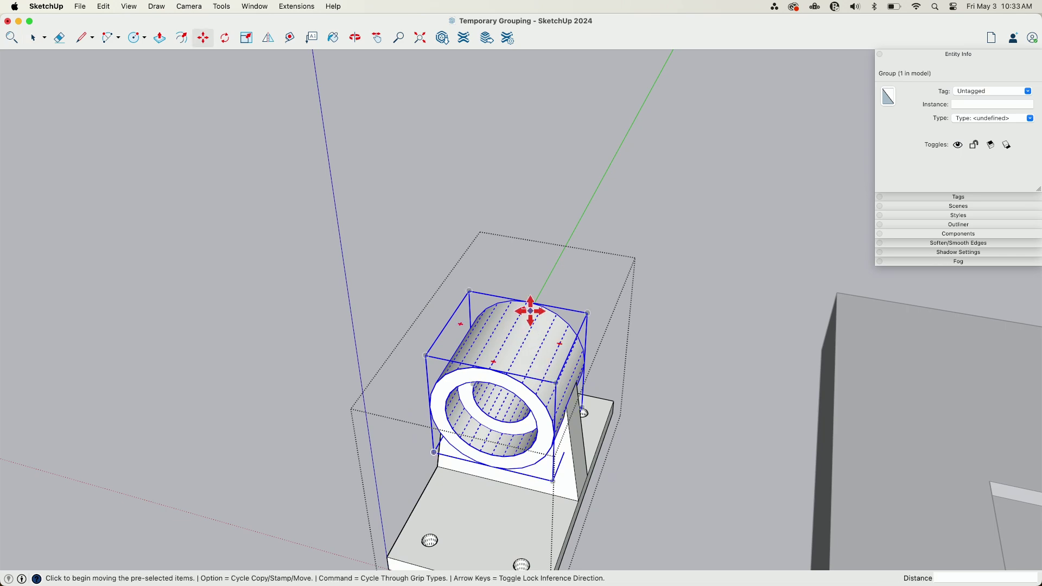
{"action": "left_click", "coordinate": [525, 307]}
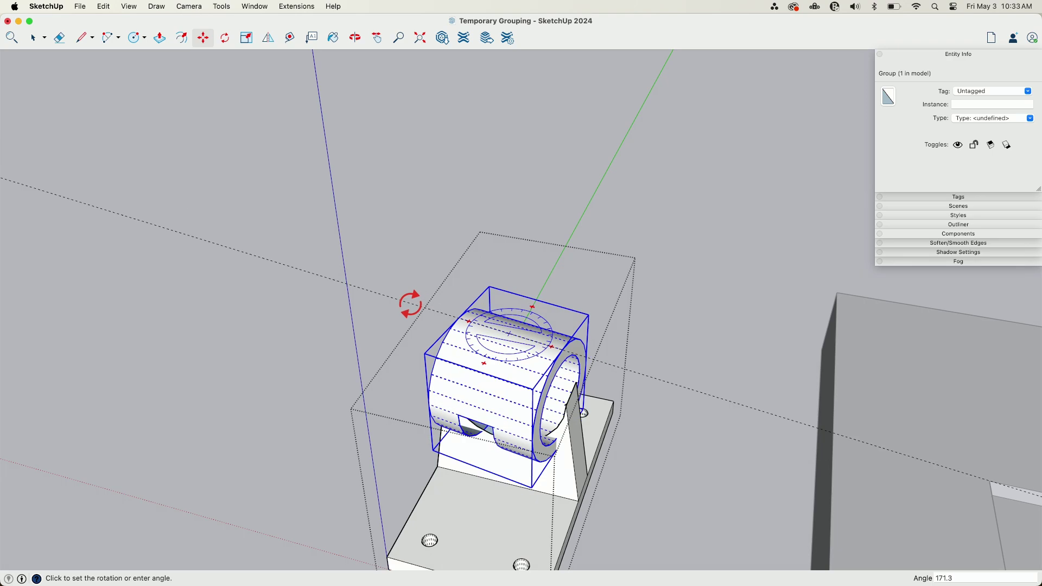
{"action": "middle_click_drag", "start_coordinate": [458, 339], "coordinate": [500, 287]}
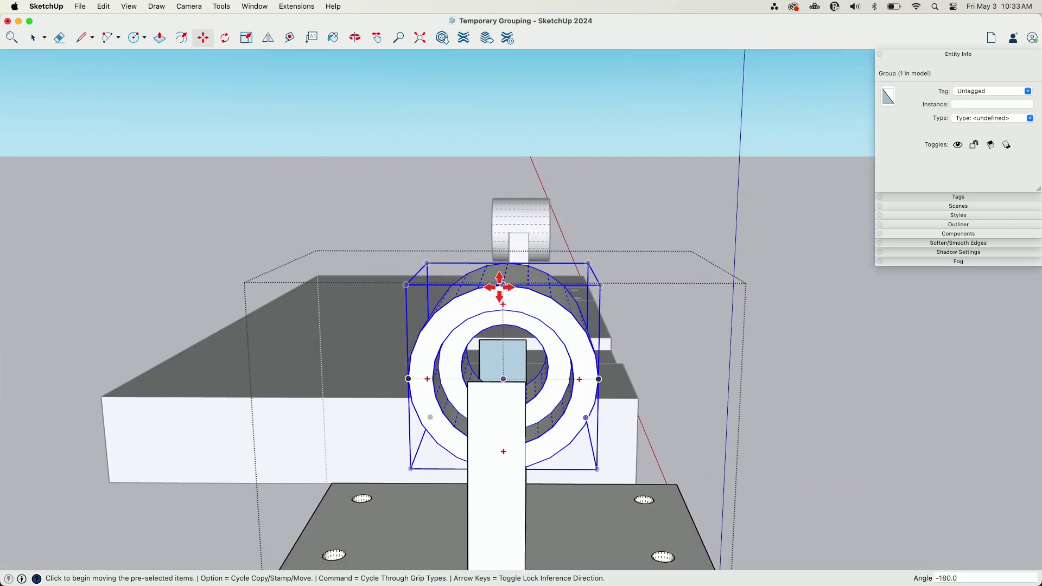
- Shift the rotated barrel horizontally about 11/16" to centre it over the support
{"action": "left_click", "coordinate": [501, 287]}
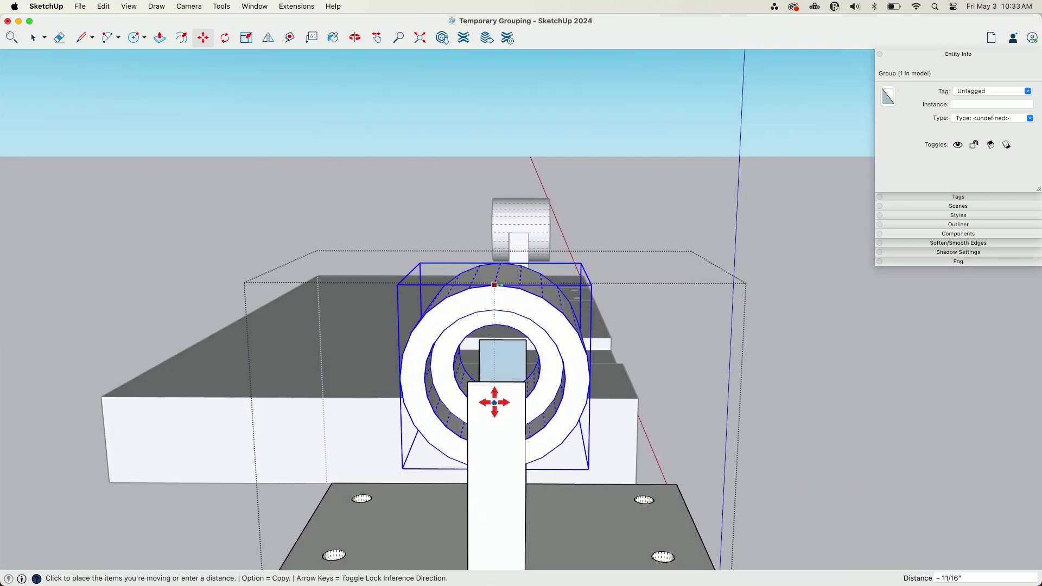
{"action": "key", "text": "space"}
{"action": "middle_click_drag", "start_coordinate": [551, 401], "coordinate": [613, 359]}
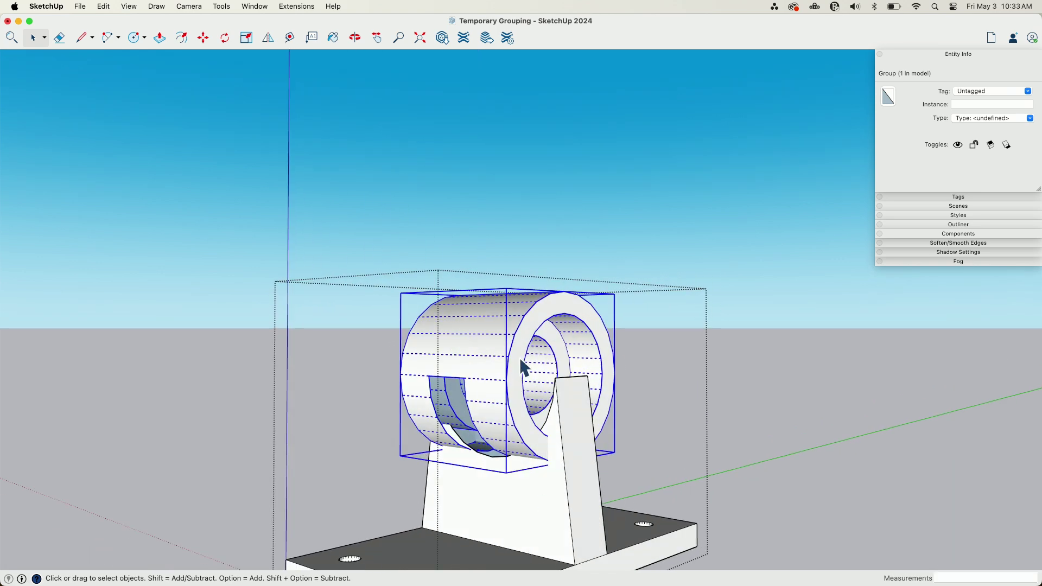
- Open the base and support group for editing and hide the rest of the model
{"action": "double_click", "coordinate": [587, 480]}
{"action": "middle_click_drag", "start_coordinate": [588, 480], "coordinate": [575, 409]}
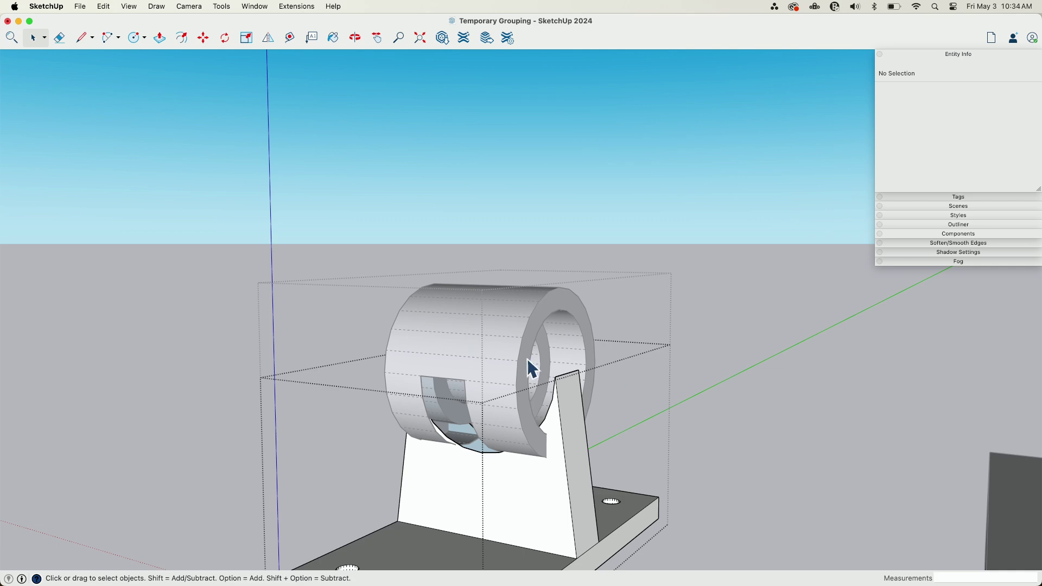
{"action": "middle_click_drag", "start_coordinate": [532, 369], "coordinate": [449, 130]}
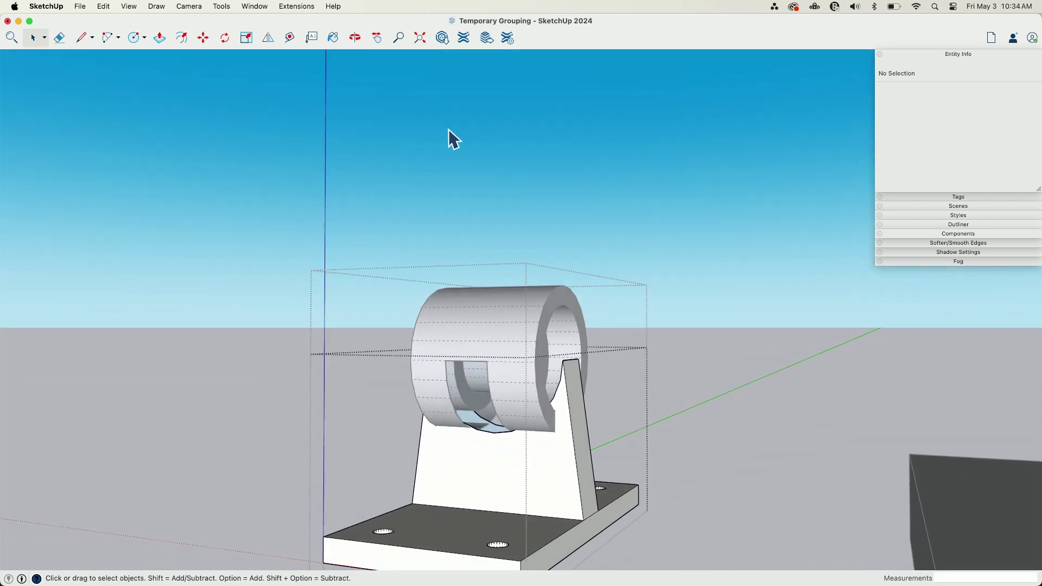
{"action": "left_click", "coordinate": [129, 7]}
{"action": "mouse_move", "coordinate": [165, 227]}
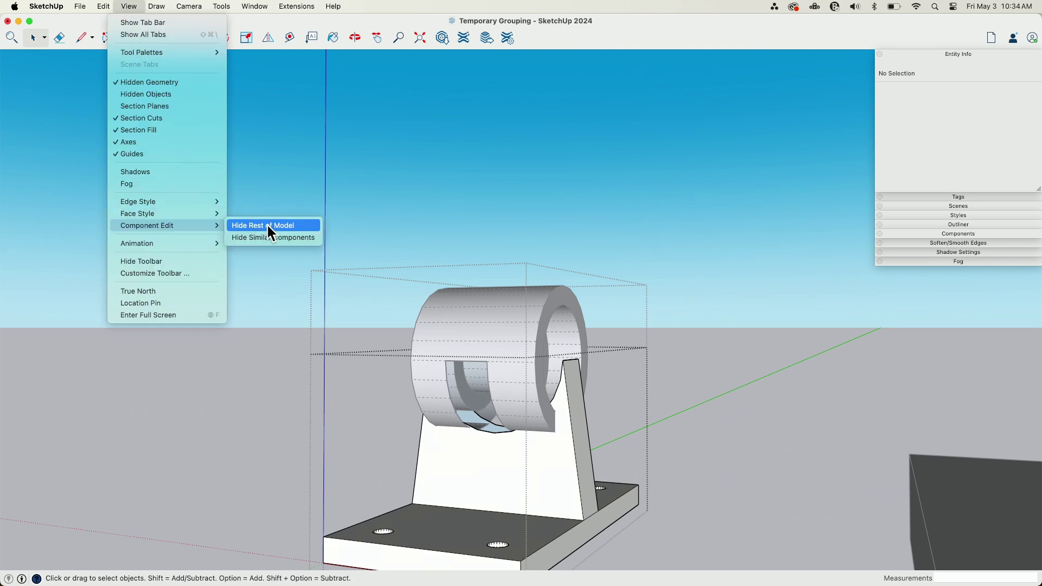
{"action": "left_click", "coordinate": [266, 223]}
- Bridge the support's two upper tips with a rectangle and erase the saddle's curved geometry to leave a solid tapered block
{"action": "middle_click_drag", "start_coordinate": [547, 341], "coordinate": [451, 337]}
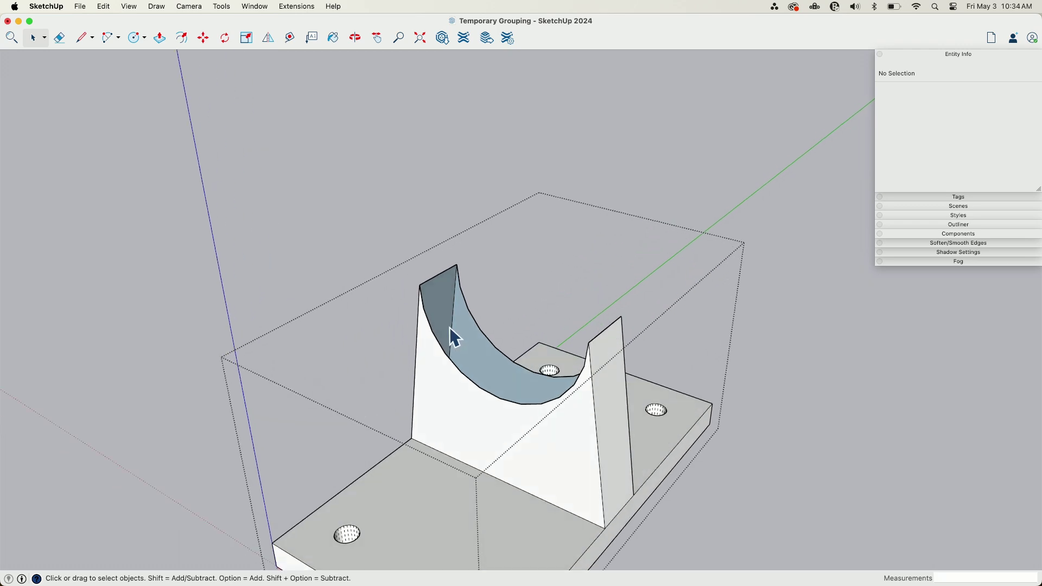
{"action": "key", "text": "r"}
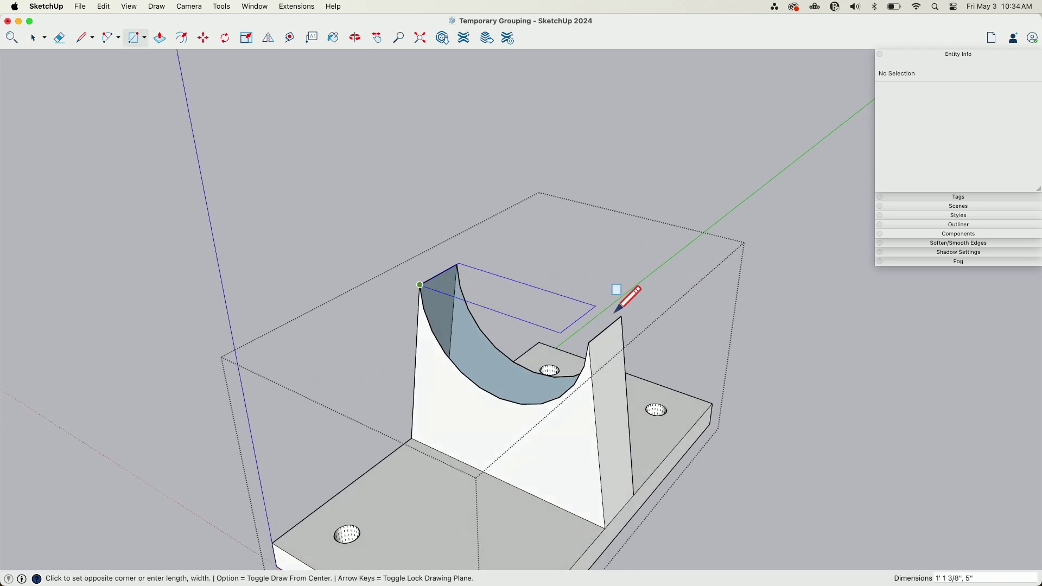
{"action": "key", "text": "e"}
{"action": "mouse_move", "coordinate": [513, 400]}
{"action": "middle_mouse_down"}
{"action": "mouse_move", "coordinate": [510, 385]}
{"action": "mouse_move", "coordinate": [626, 435]}
{"action": "middle_mouse_up"}
{"action": "mouse_move", "coordinate": [621, 518]}
{"action": "middle_mouse_down"}
{"action": "mouse_move", "coordinate": [595, 448]}
{"action": "mouse_move", "coordinate": [590, 375]}
{"action": "mouse_move", "coordinate": [565, 348]}
{"action": "middle_mouse_up"}
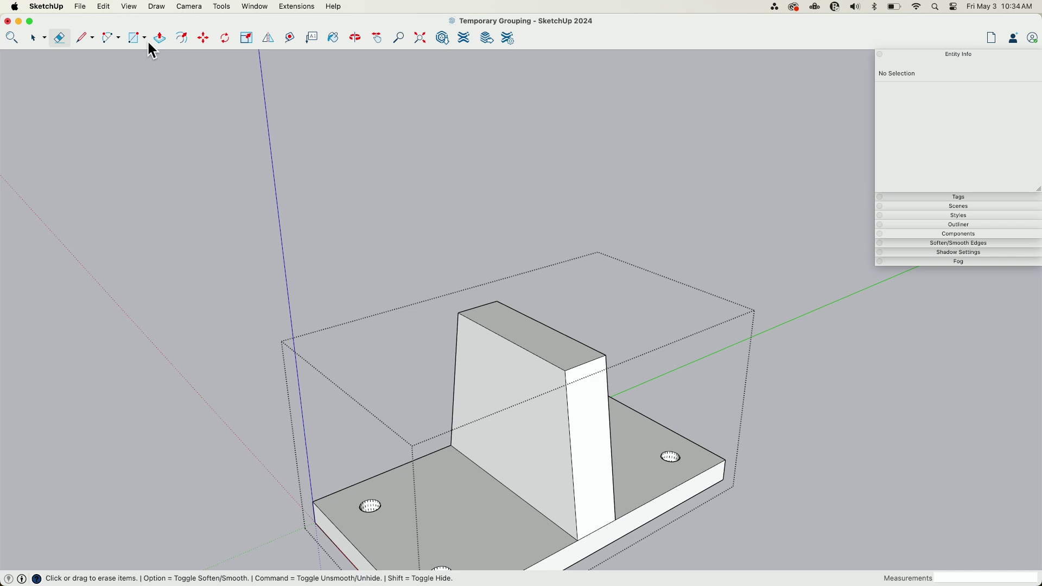
- Show the rest of the model again while editing the base group
{"action": "left_click", "coordinate": [129, 6]}
{"action": "mouse_move", "coordinate": [170, 227]}
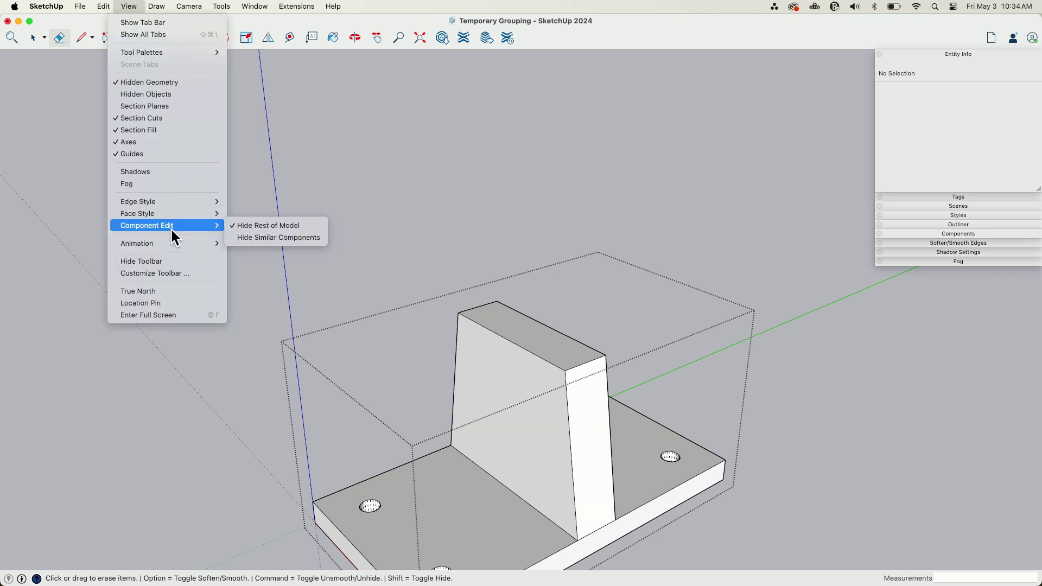
{"action": "left_click", "coordinate": [250, 226]}
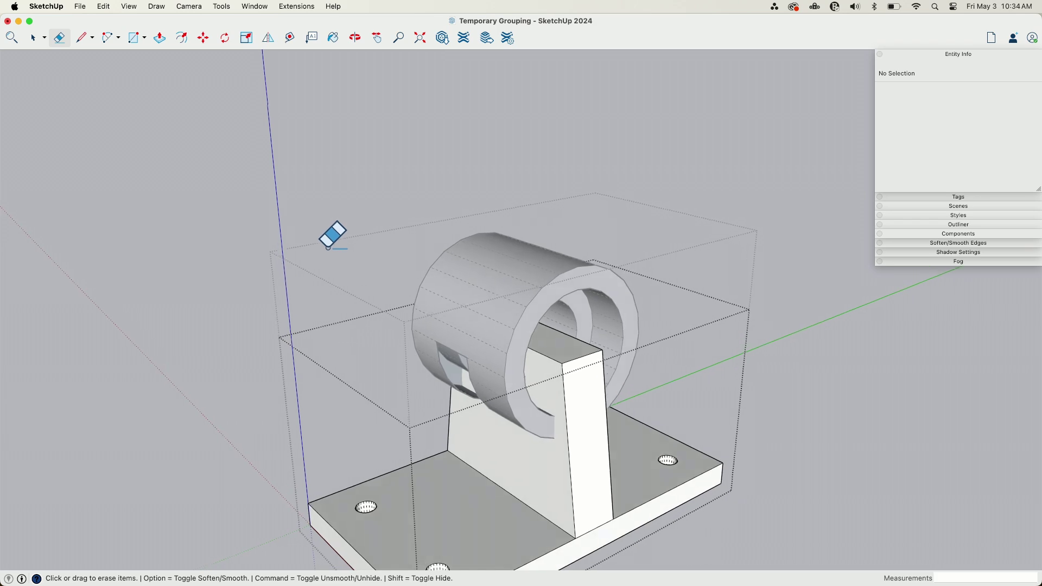
- Move the support's top face straight down about 6 1/4" to sit within the lower wall of the barrel
{"action": "left_click", "coordinate": [529, 345]}
{"action": "middle_click_drag", "start_coordinate": [558, 358], "coordinate": [550, 395]}
{"action": "middle_click_drag", "start_coordinate": [596, 343], "coordinate": [588, 329]}
{"action": "key", "text": "m"}
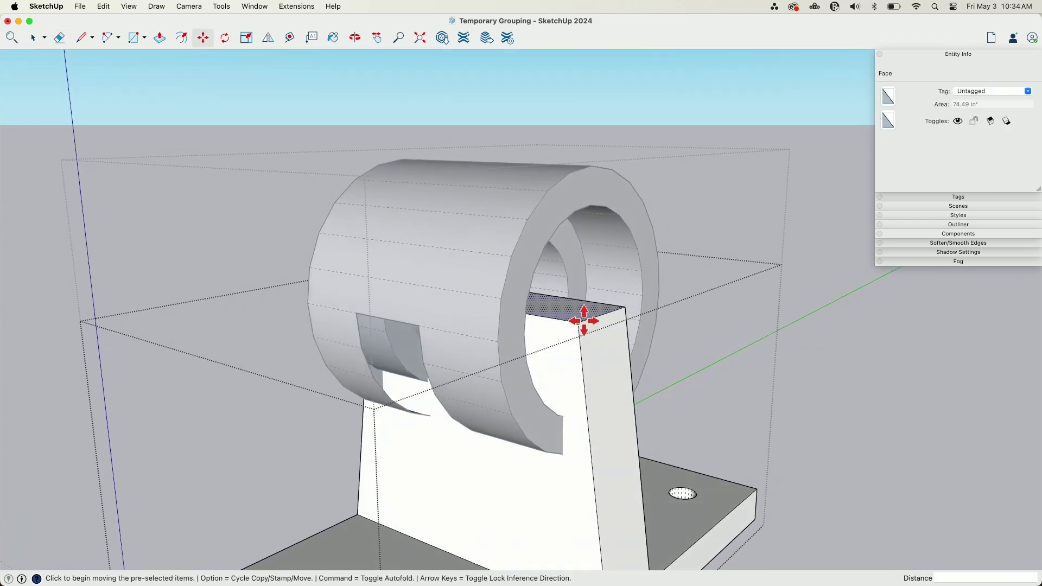
{"action": "left_click", "coordinate": [576, 322]}
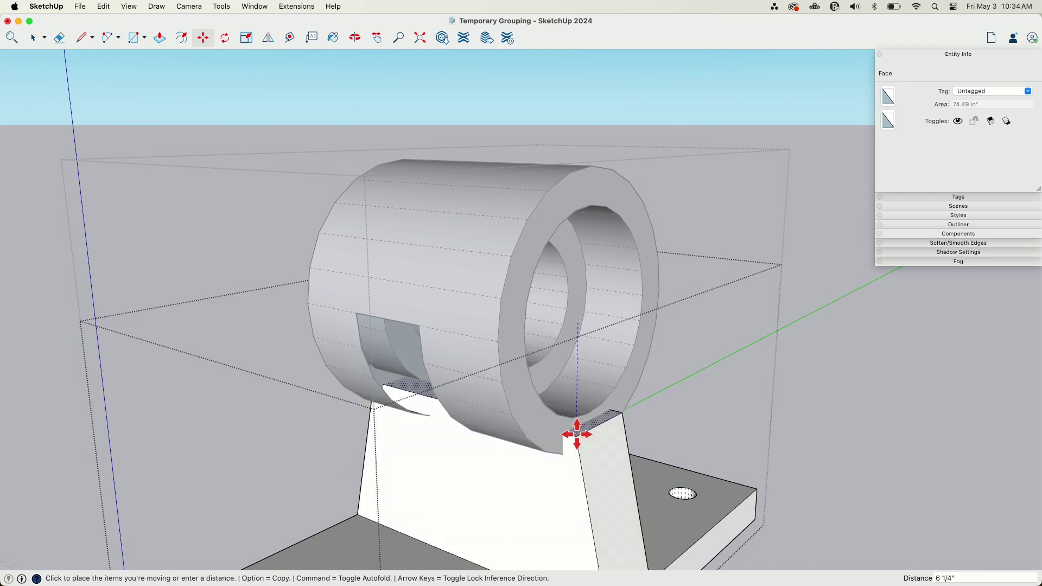
{"action": "left_click", "coordinate": [577, 437]}
- Move the support's outer top edge inward about 7/8" to line up with the barrel's end face
{"action": "middle_click_drag", "start_coordinate": [669, 442], "coordinate": [606, 405]}
{"action": "key", "text": "m"}
{"action": "scroll", "coordinate": [596, 405], "scroll_direction": "up", "scroll_amount": 2}
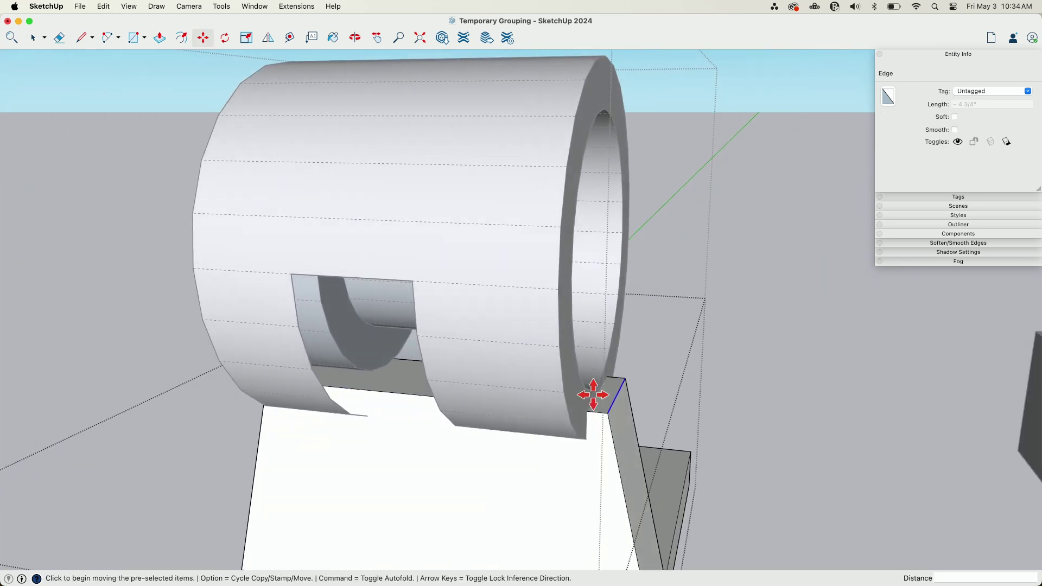
{"action": "left_click", "coordinate": [607, 414]}
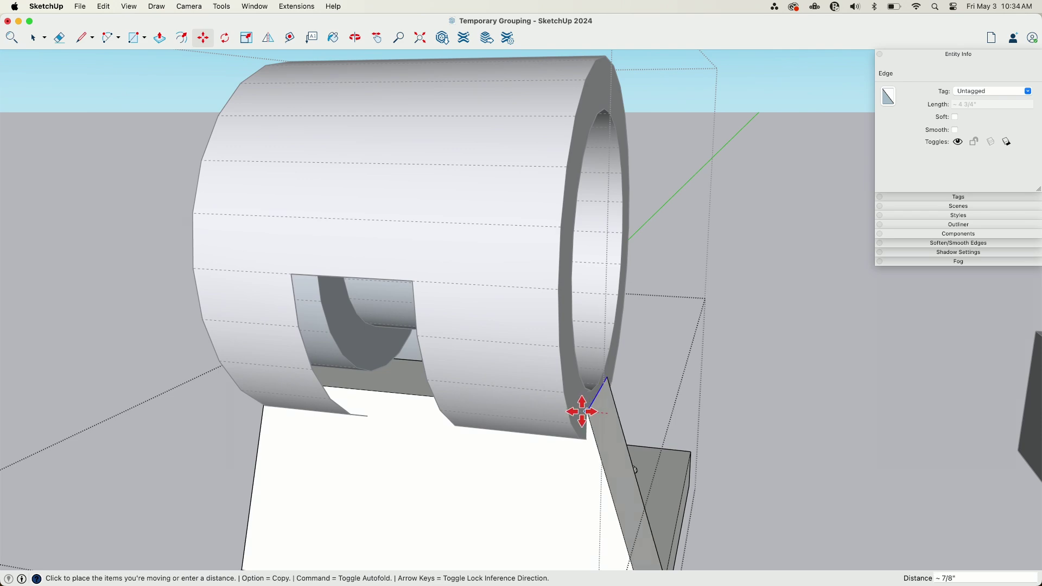
{"action": "left_click", "coordinate": [583, 412]}
- Move the support's top edge on the opposite side inward about 7/8" to line up with the barrel's end face
{"action": "middle_click_drag", "start_coordinate": [682, 495], "coordinate": [339, 472]}
{"action": "key", "text": "space"}
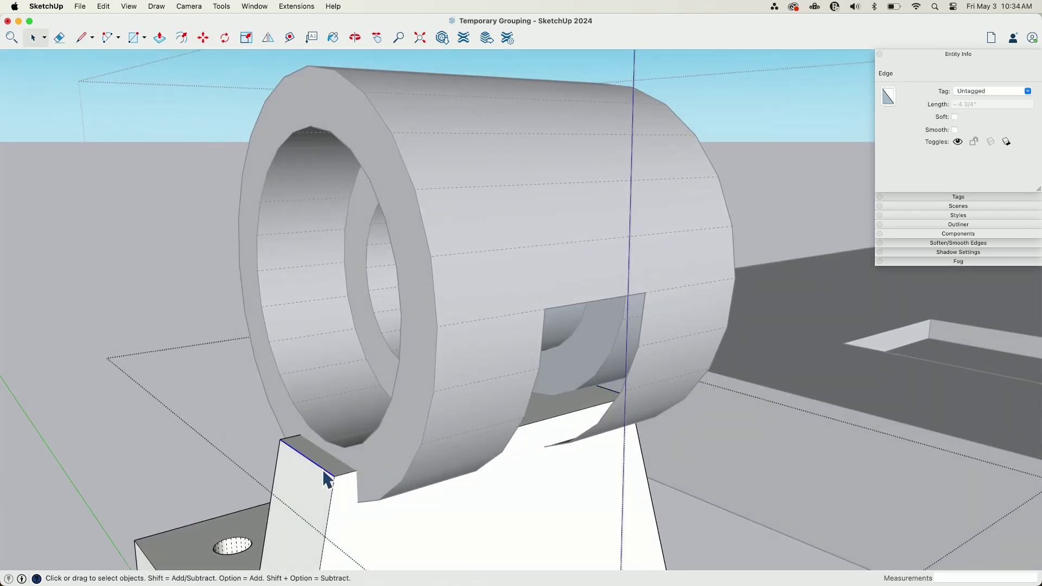
{"action": "left_click", "coordinate": [335, 478]}
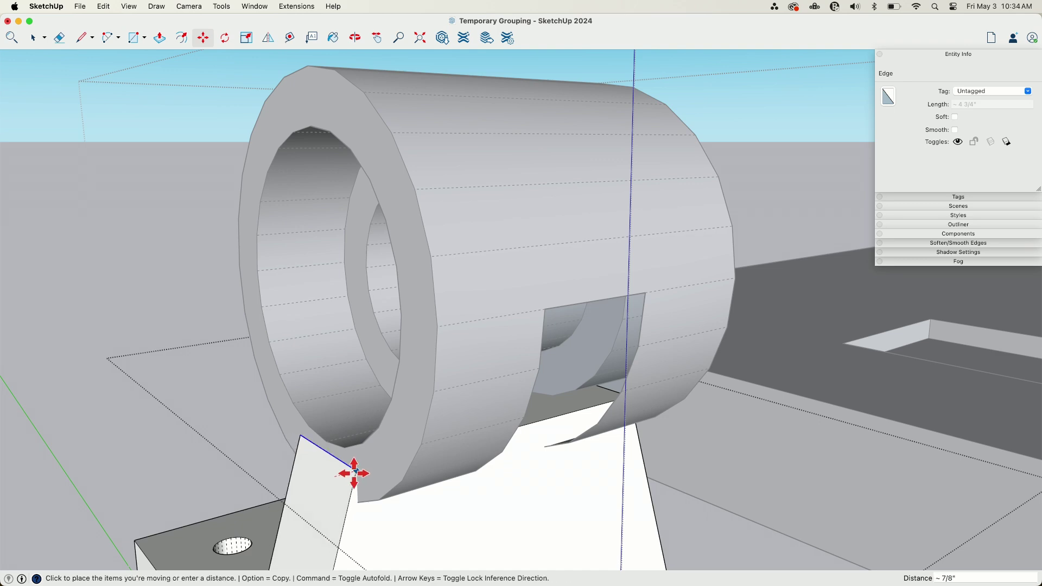
{"action": "left_click", "coordinate": [355, 472]}
{"action": "key", "text": "space"}
- Switch from editing the base group to editing the barrel group and hide the rest of the model
{"action": "scroll", "coordinate": [414, 525], "scroll_direction": "down", "scroll_amount": 5}
{"action": "middle_click_drag", "start_coordinate": [414, 525], "coordinate": [396, 564]}
{"action": "scroll", "coordinate": [380, 521], "scroll_direction": "down", "scroll_amount": 3}
{"action": "middle_click_drag", "start_coordinate": [347, 408], "coordinate": [407, 435]}
{"action": "scroll", "coordinate": [374, 382], "scroll_direction": "up", "scroll_amount": 3}
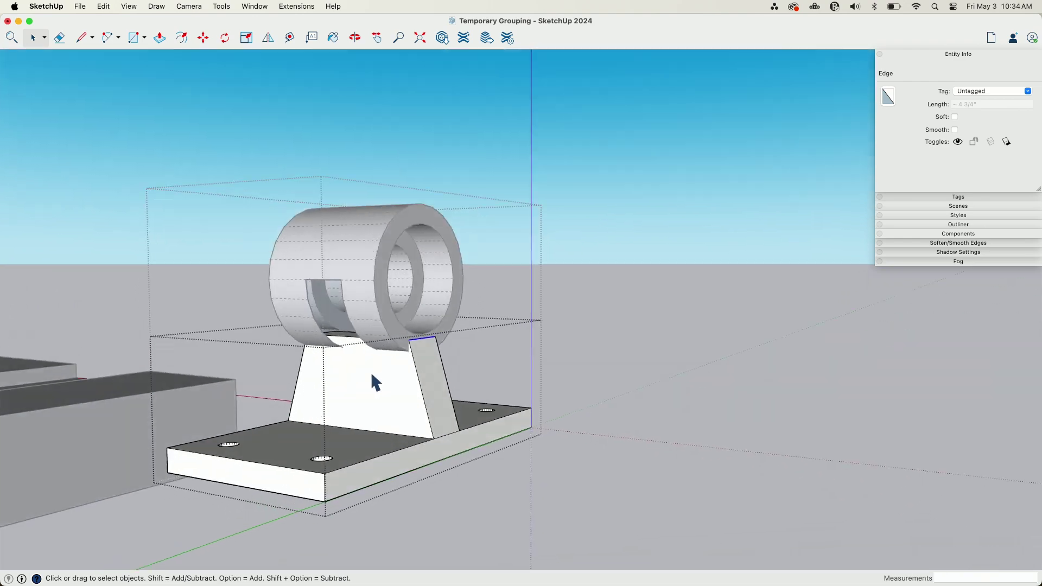
{"action": "middle_click_drag", "start_coordinate": [375, 383], "coordinate": [420, 301]}
{"action": "scroll", "coordinate": [421, 242], "scroll_direction": "up", "scroll_amount": 3}
{"action": "scroll", "coordinate": [415, 234], "scroll_direction": "up", "scroll_amount": 3}
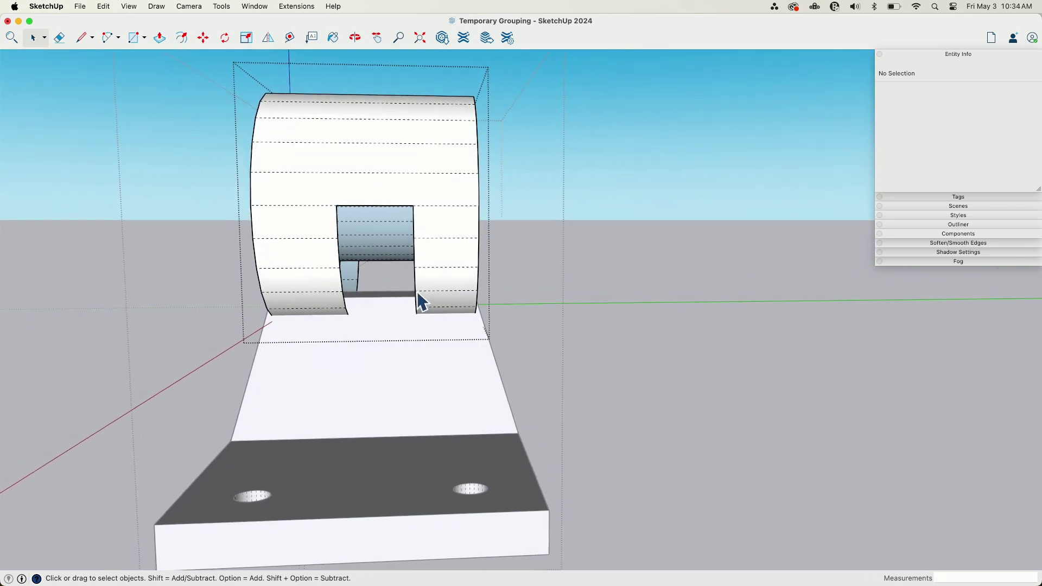
{"action": "left_click", "coordinate": [139, 11]}
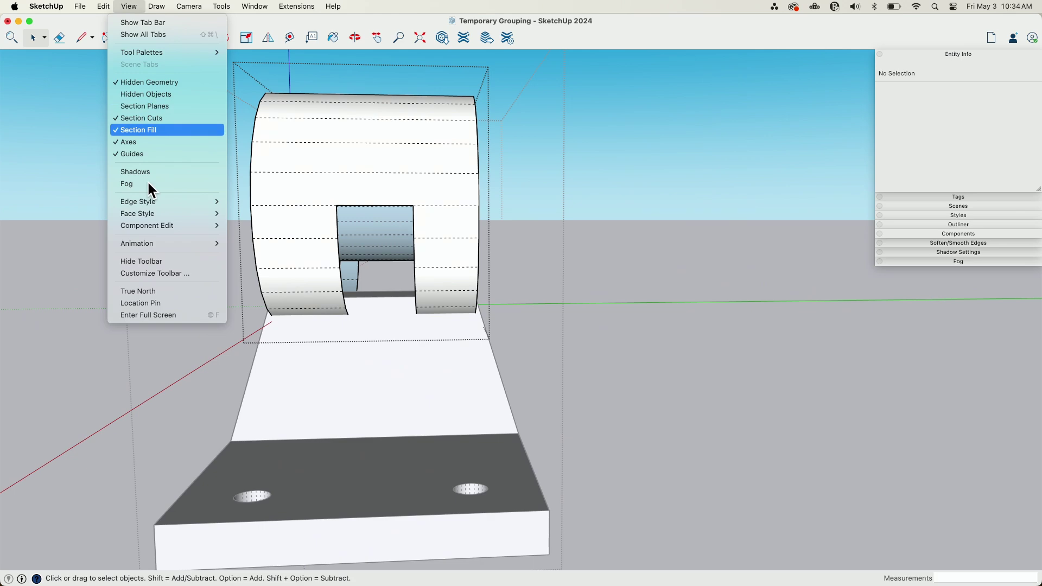
{"action": "mouse_move", "coordinate": [159, 231]}
{"action": "left_click", "coordinate": [238, 228]}
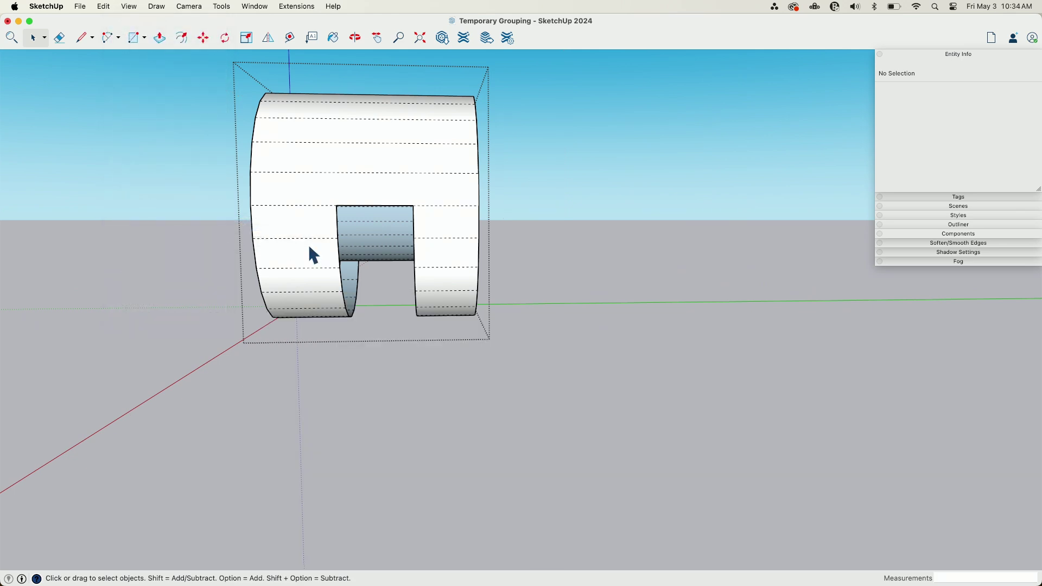
- Fill the notch's upper strip with a line across it at the next facet and erase the leftover edges from the barrel's surface
{"action": "middle_click_drag", "start_coordinate": [309, 251], "coordinate": [278, 219]}
{"action": "scroll", "coordinate": [433, 180], "scroll_direction": "up", "scroll_amount": 3}
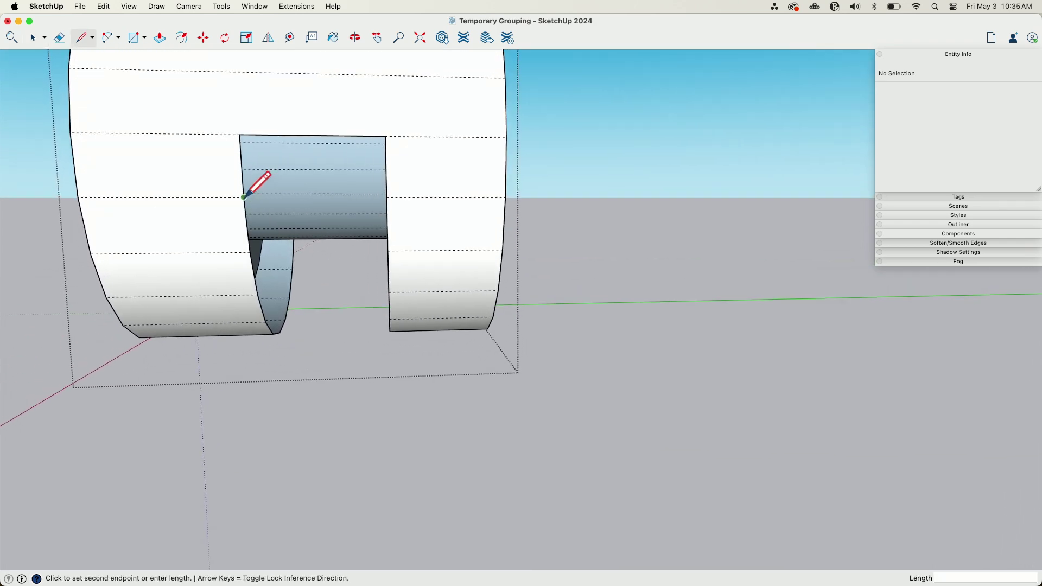
{"action": "left_click", "coordinate": [386, 197]}
{"action": "key", "text": "space"}
{"action": "middle_click_drag", "start_coordinate": [391, 186], "coordinate": [257, 170]}
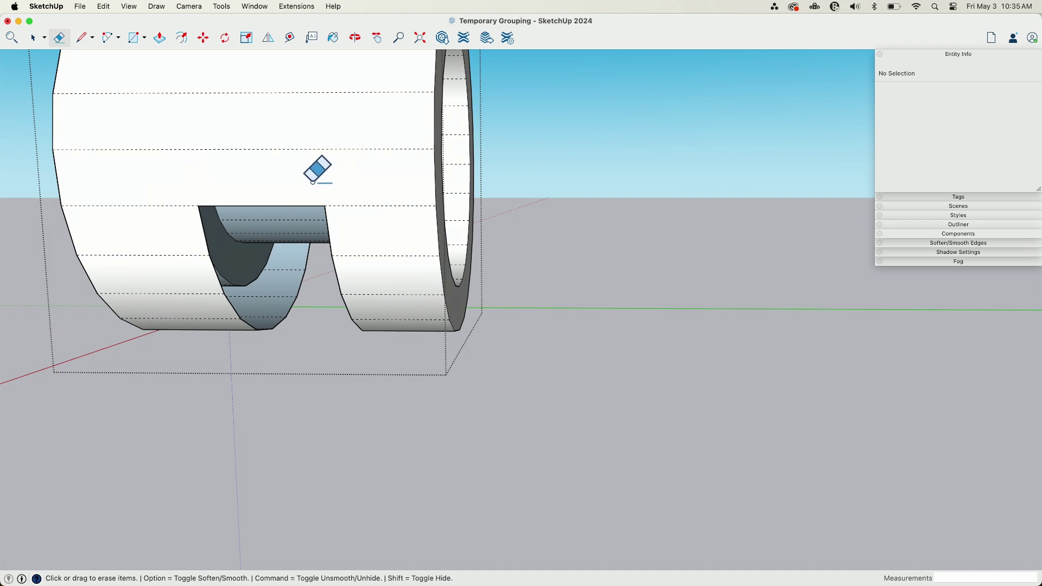
{"action": "middle_click_drag", "start_coordinate": [106, 305], "coordinate": [368, 235]}
{"action": "mouse_move", "coordinate": [489, 244]}
{"action": "middle_mouse_down"}
{"action": "mouse_move", "coordinate": [303, 240]}
{"action": "mouse_move", "coordinate": [472, 230]}
{"action": "mouse_move", "coordinate": [259, 295]}
{"action": "middle_mouse_up"}
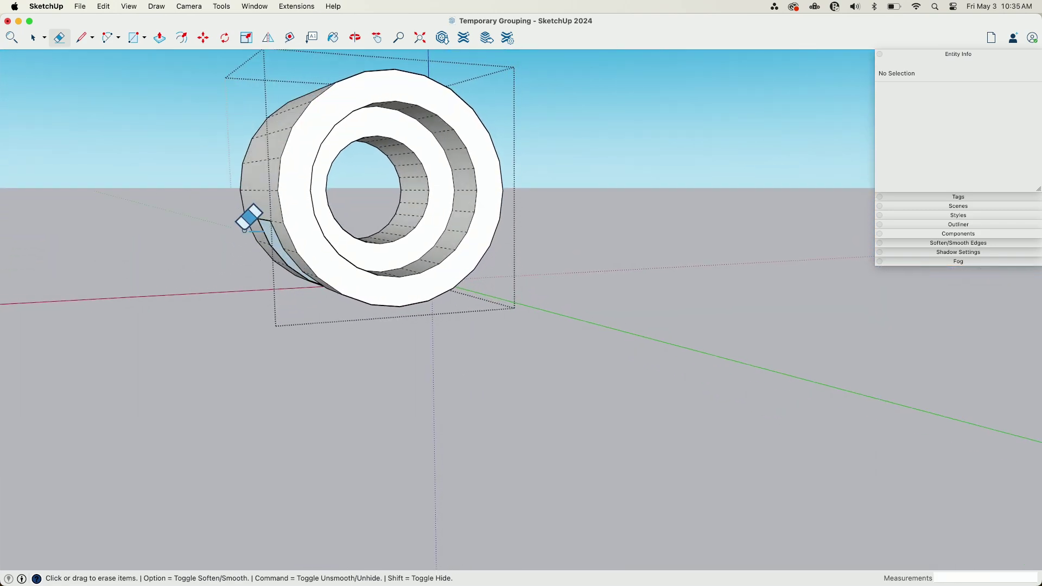
{"action": "key", "text": "space"}
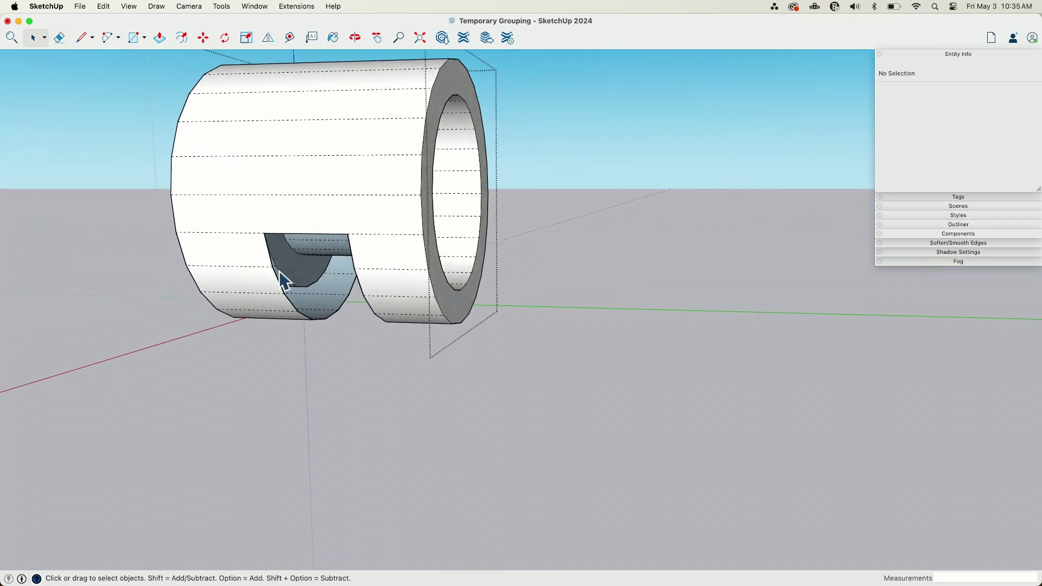
{"action": "middle_click_drag", "start_coordinate": [279, 270], "coordinate": [324, 329]}
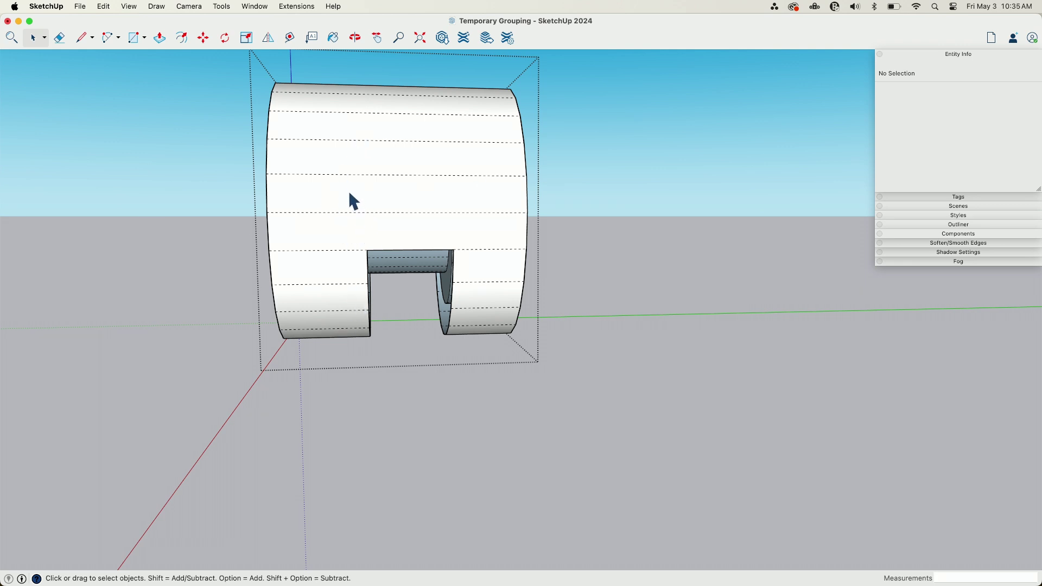
- Move the notch's side edges about 4 3/4" across to the opposite side to close the opening, and close the barrel group
{"action": "left_click_drag", "start_coordinate": [348, 163], "coordinate": [392, 373]}
{"action": "middle_click_drag", "start_coordinate": [392, 373], "coordinate": [411, 251]}
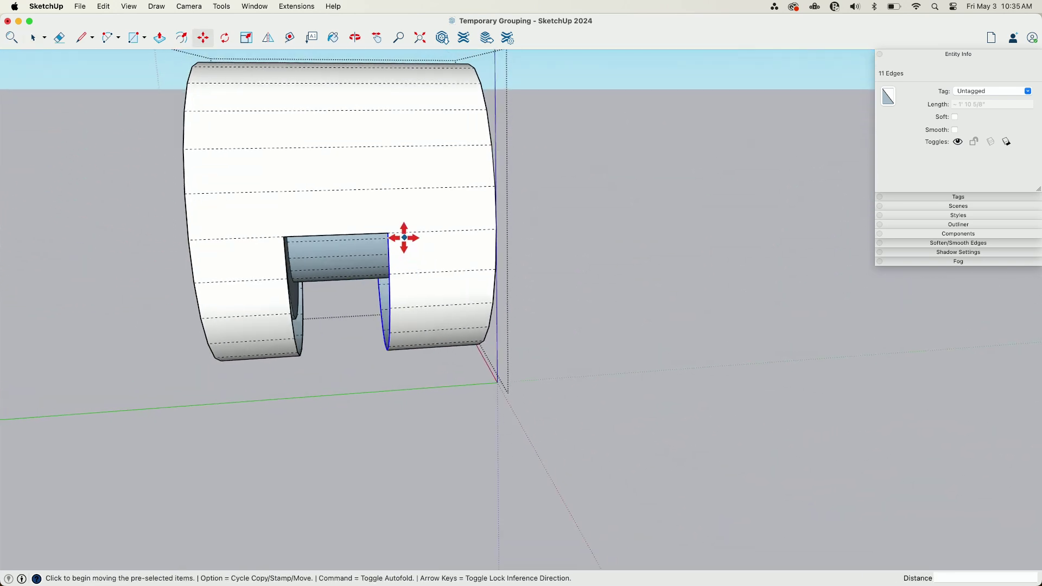
{"action": "left_click", "coordinate": [385, 232]}
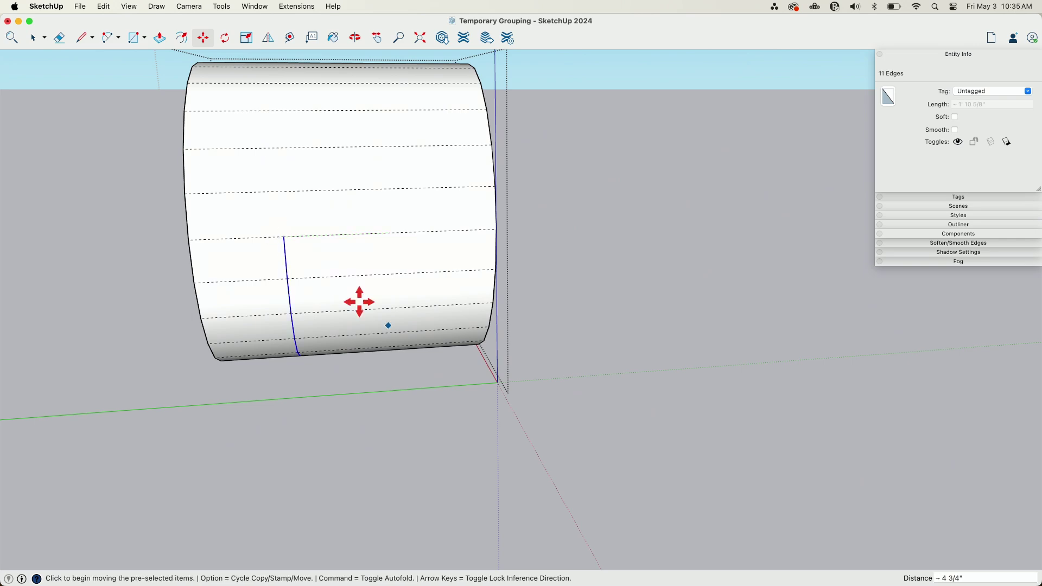
{"action": "middle_click_drag", "start_coordinate": [341, 378], "coordinate": [319, 350]}
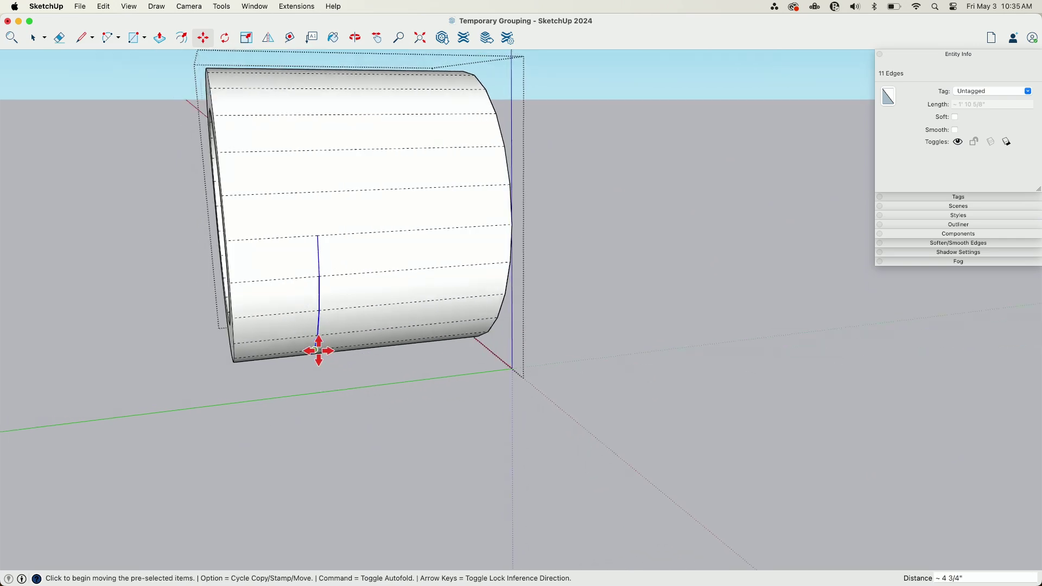
{"action": "left_click", "coordinate": [376, 372]}
{"action": "middle_click_drag", "start_coordinate": [373, 372], "coordinate": [464, 430]}
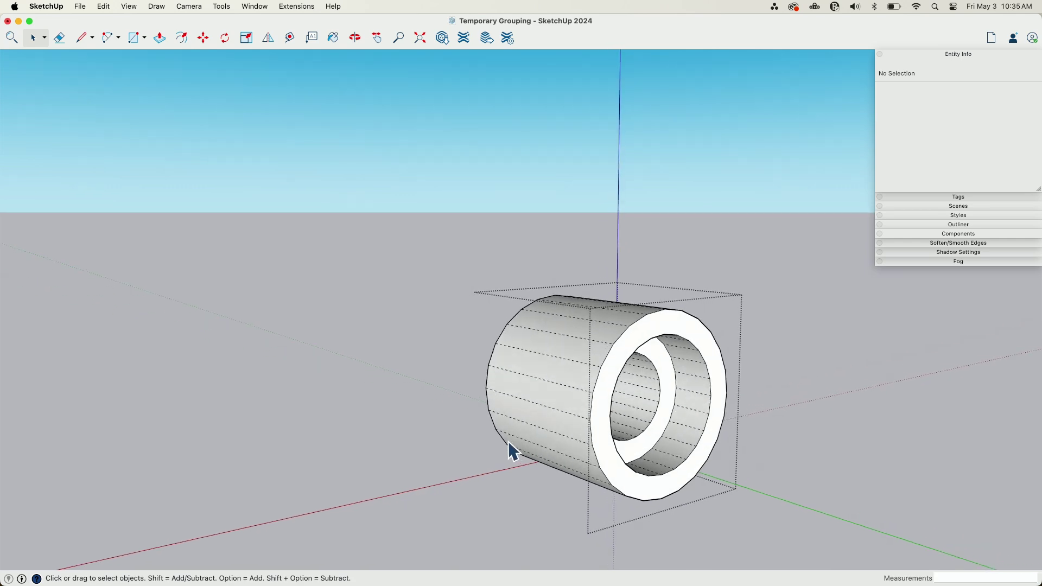
{"action": "middle_click_drag", "start_coordinate": [512, 451], "coordinate": [498, 449]}
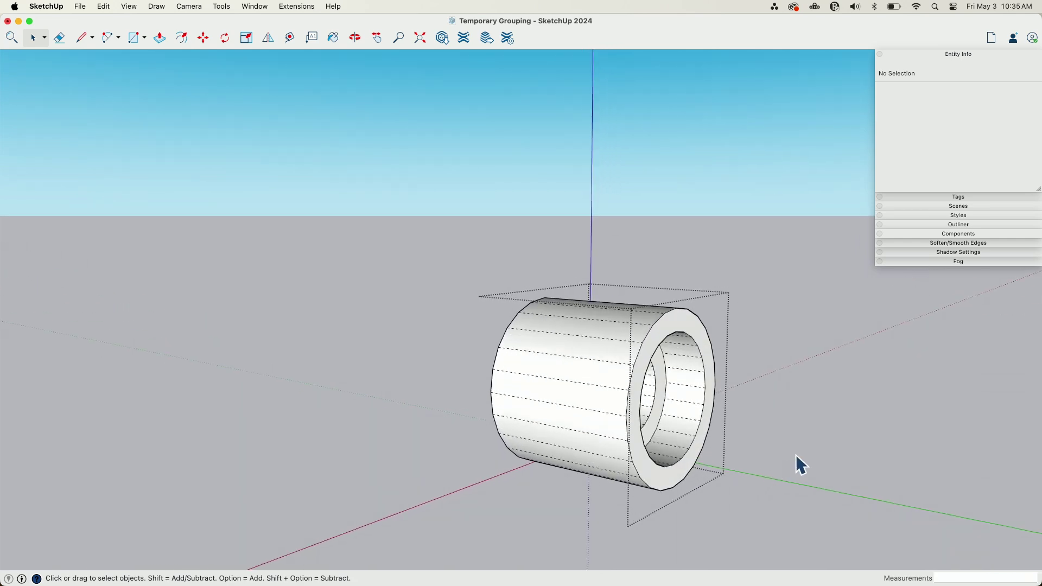
{"action": "left_click", "coordinate": [758, 447]}
- Check in Entity Info whether the base and barrel groups each qualify as solids
{"action": "middle_click_drag", "start_coordinate": [692, 498], "coordinate": [476, 460]}
{"action": "left_click", "coordinate": [473, 455]}
{"action": "left_click", "coordinate": [482, 516]}
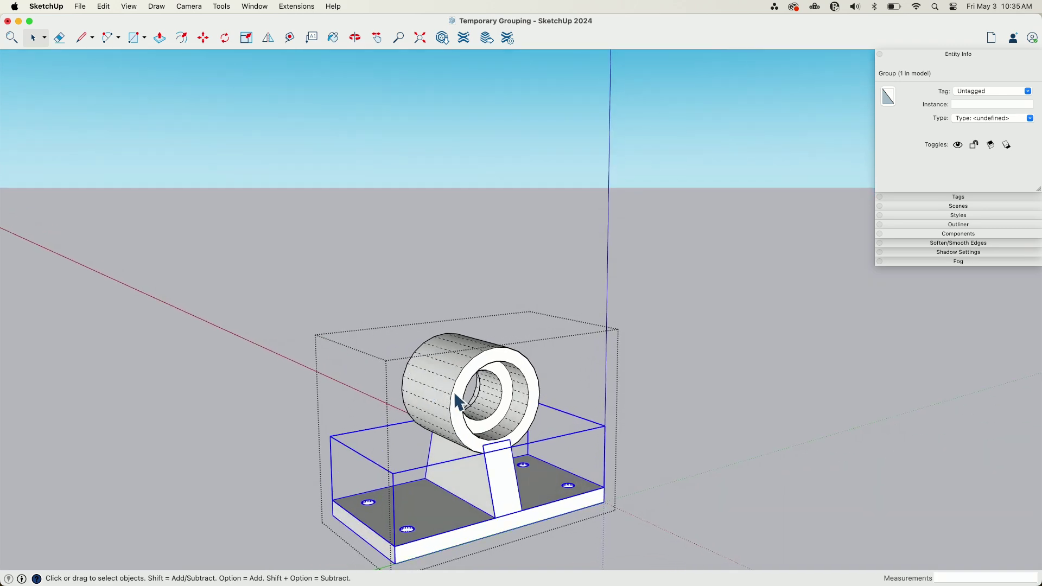
{"action": "left_click", "coordinate": [454, 392]}
{"action": "middle_click_drag", "start_coordinate": [399, 567], "coordinate": [528, 368]}
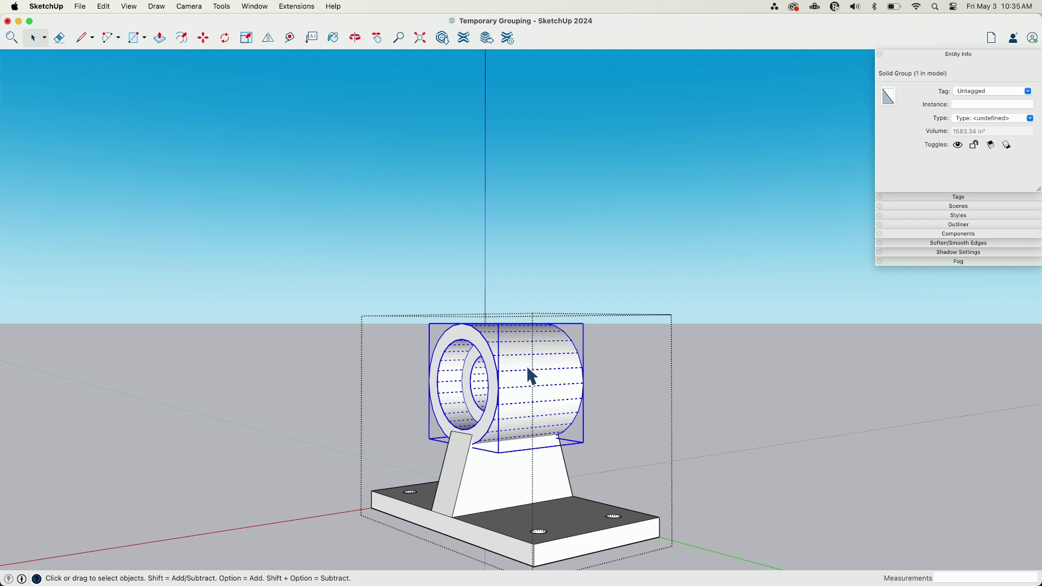
{"action": "middle_click_drag", "start_coordinate": [542, 405], "coordinate": [502, 378]}
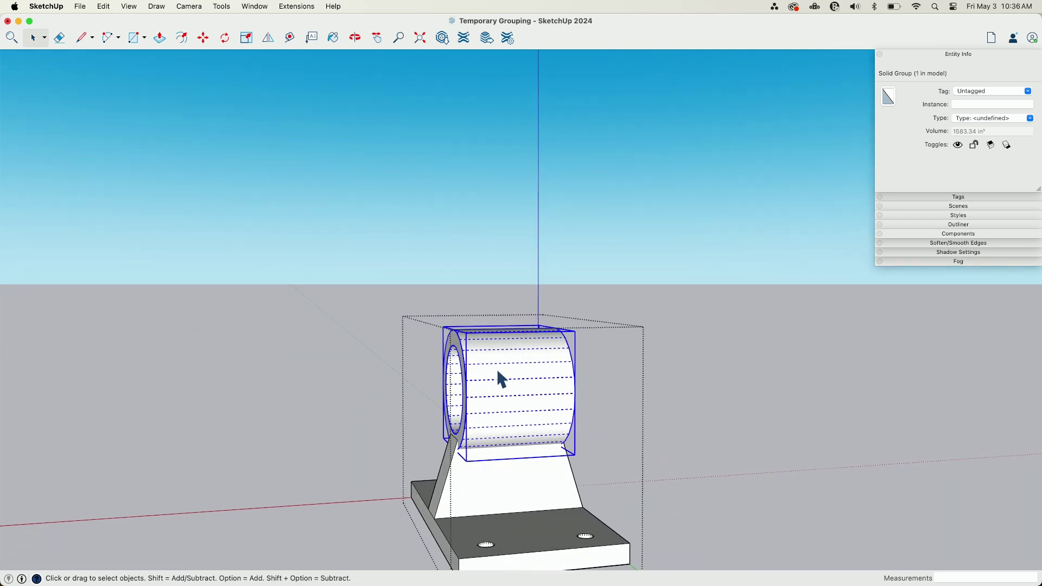
{"action": "middle_click_drag", "start_coordinate": [542, 561], "coordinate": [525, 530]}
{"action": "left_click", "coordinate": [536, 553]}
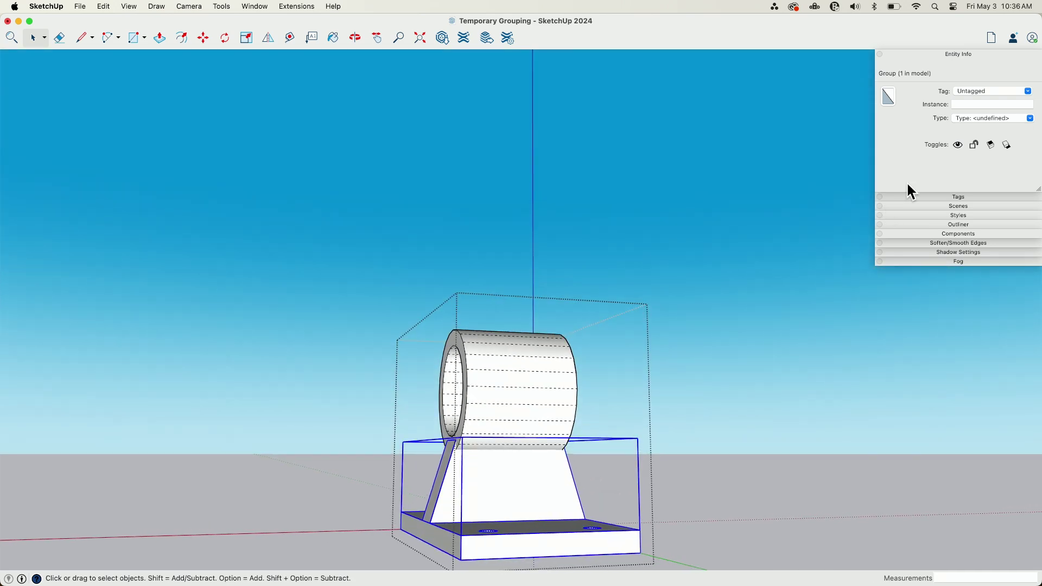
- Turn off the display of hidden geometry
{"action": "middle_click_drag", "start_coordinate": [847, 282], "coordinate": [228, 71]}
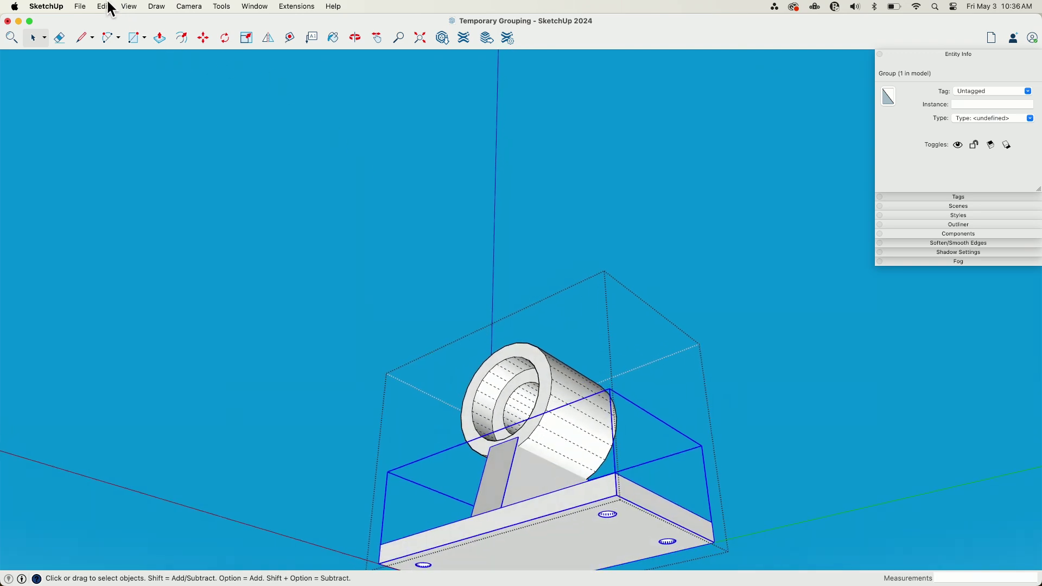
{"action": "left_click", "coordinate": [109, 6]}
{"action": "mouse_move", "coordinate": [131, 6]}
{"action": "left_click", "coordinate": [147, 83]}
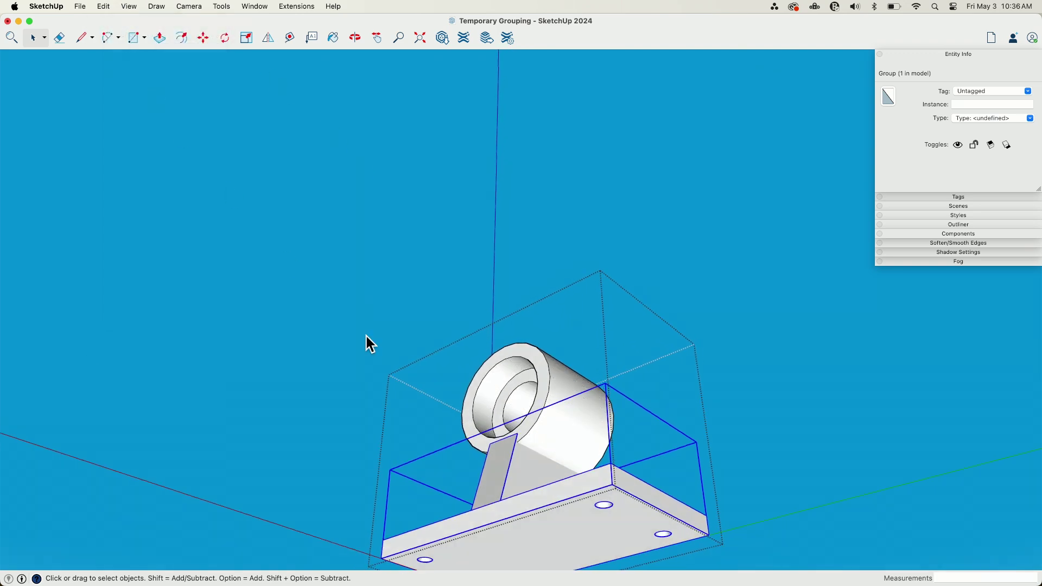
- Hide the plate's underside face inside the base group and delete the interior face beneath the support
{"action": "middle_click_drag", "start_coordinate": [367, 337], "coordinate": [529, 406]}
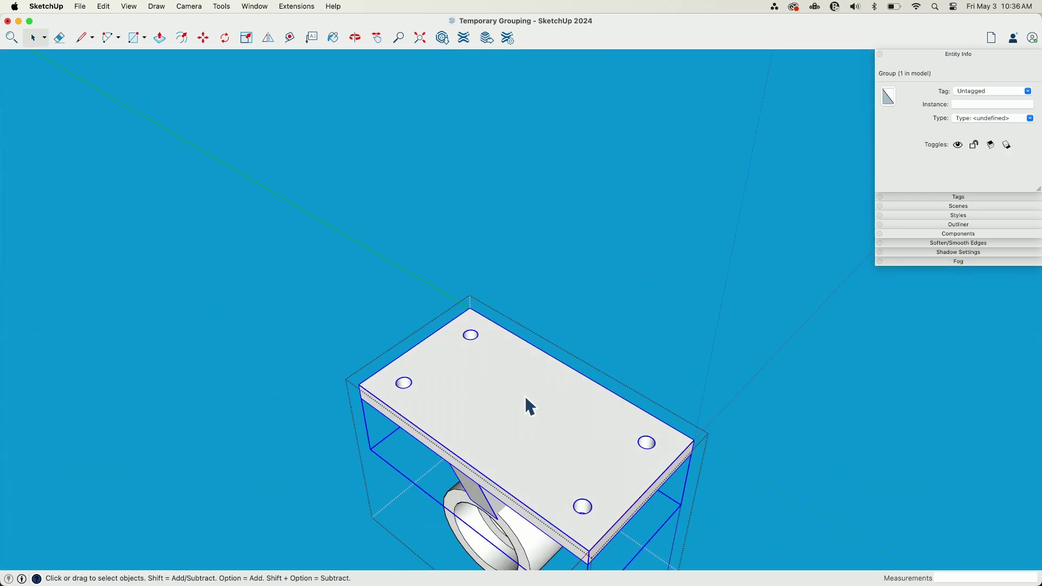
{"action": "double_click", "coordinate": [525, 395]}
{"action": "right_click", "coordinate": [491, 403]}
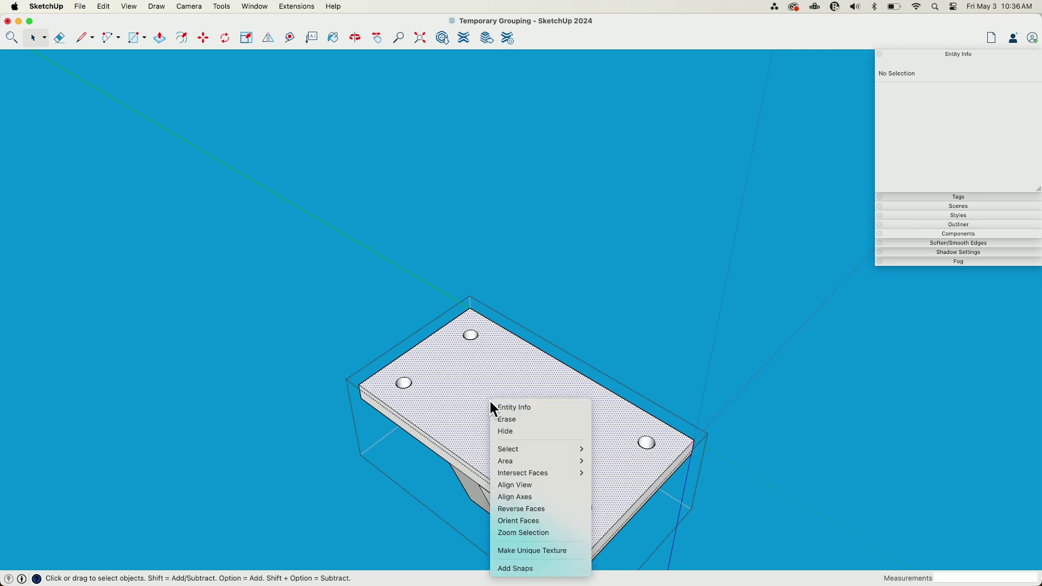
{"action": "left_click", "coordinate": [515, 432]}
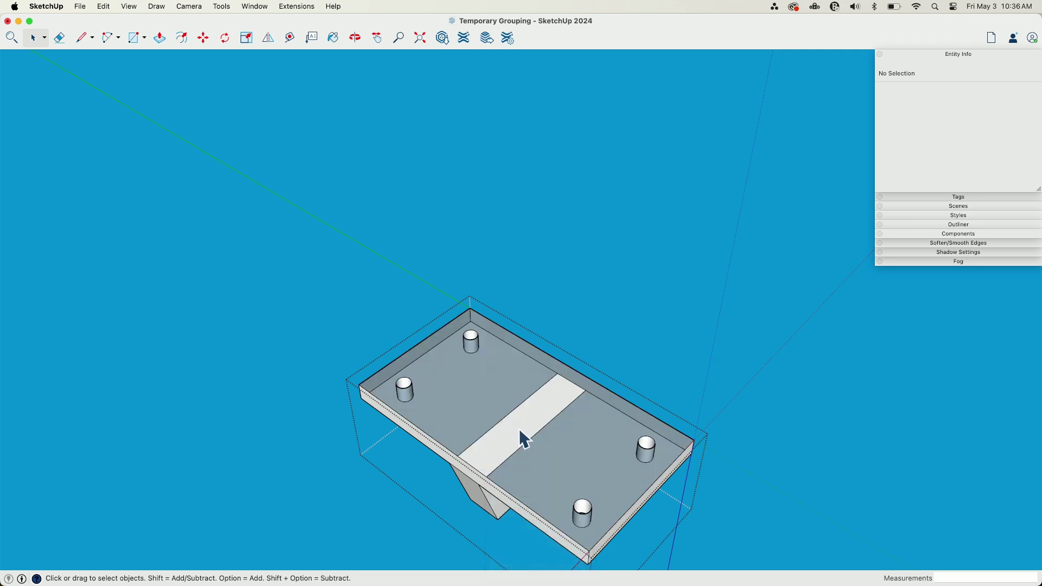
{"action": "left_click", "coordinate": [527, 425]}
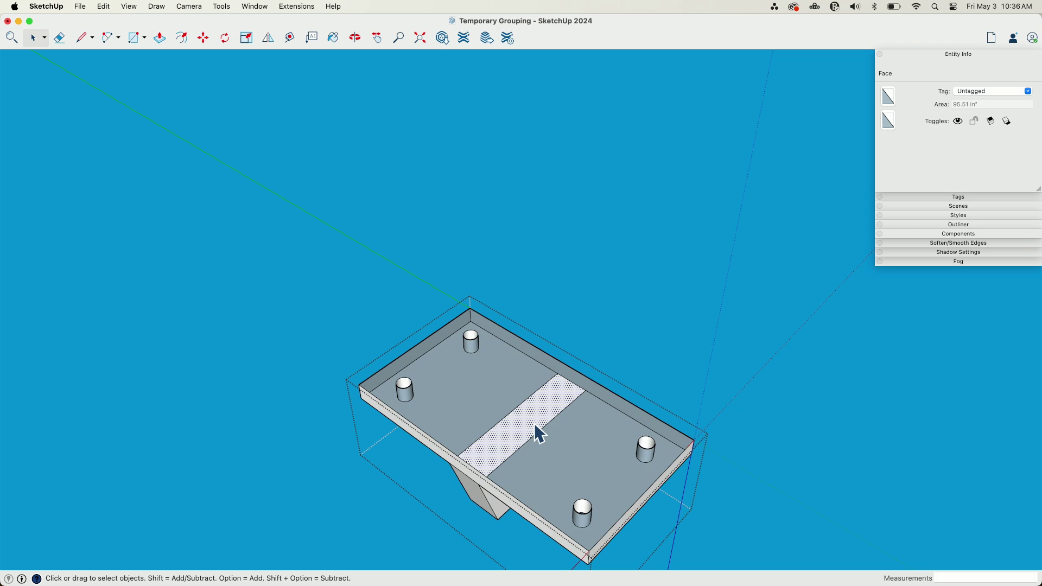
{"action": "key", "text": "Delete"}
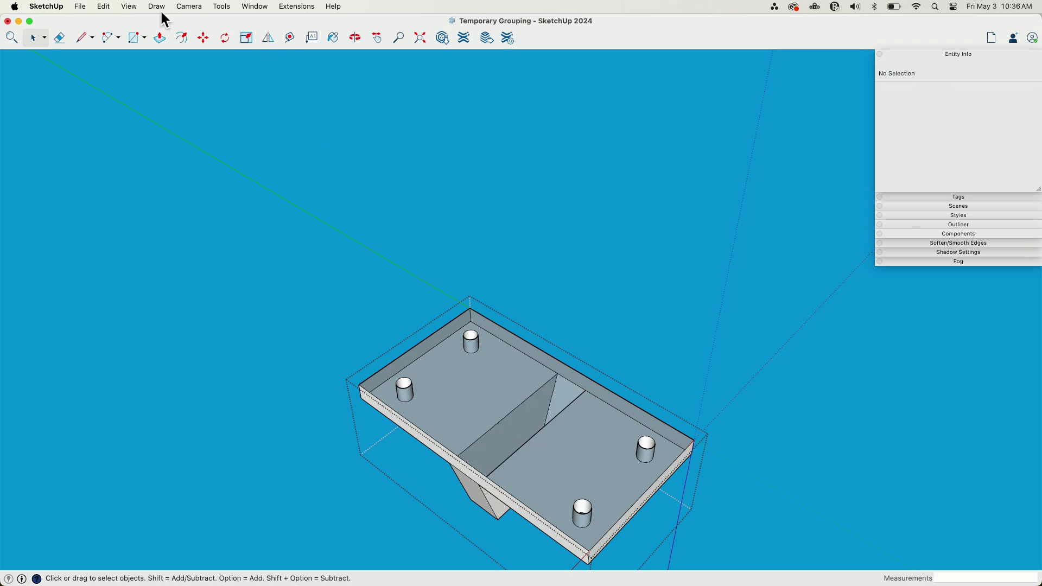
- Unhide the plate's underside face and close the base group
{"action": "left_click", "coordinate": [104, 6]}
{"action": "mouse_move", "coordinate": [125, 185]}
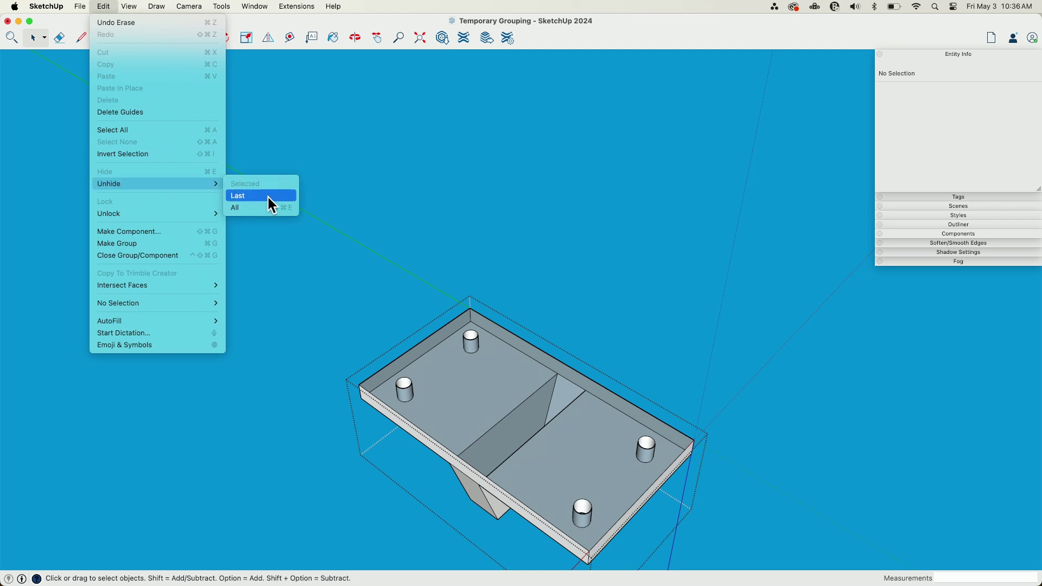
{"action": "left_click", "coordinate": [268, 197]}
{"action": "middle_click_drag", "start_coordinate": [592, 246], "coordinate": [513, 395]}
- Merge the base and barrel groups into one solid with Outer Shell and close the bracket group
{"action": "left_click", "coordinate": [531, 482]}
{"action": "left_click", "coordinate": [513, 396], "text": "shift"}
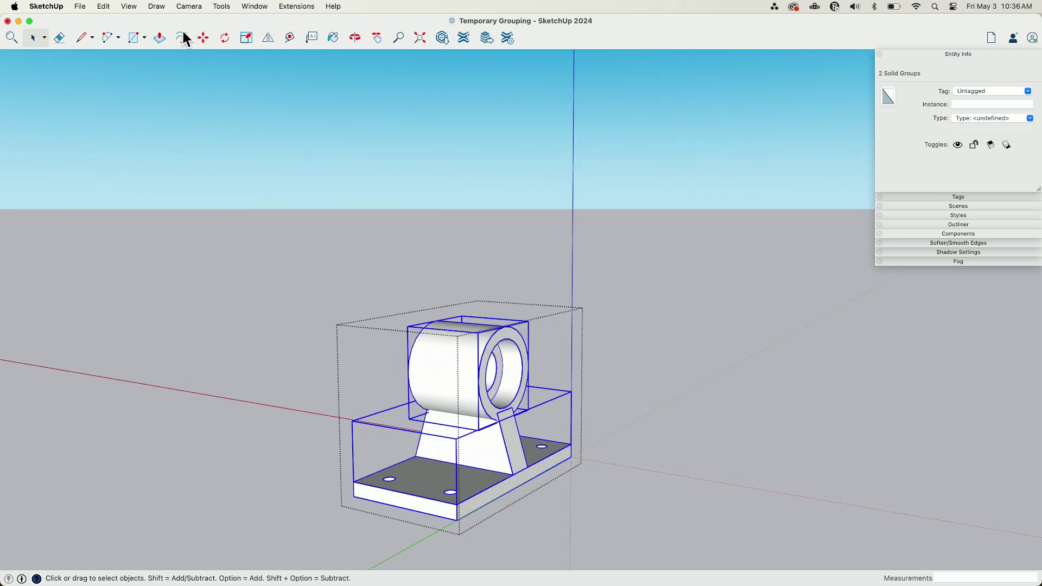
{"action": "left_click", "coordinate": [217, 7]}
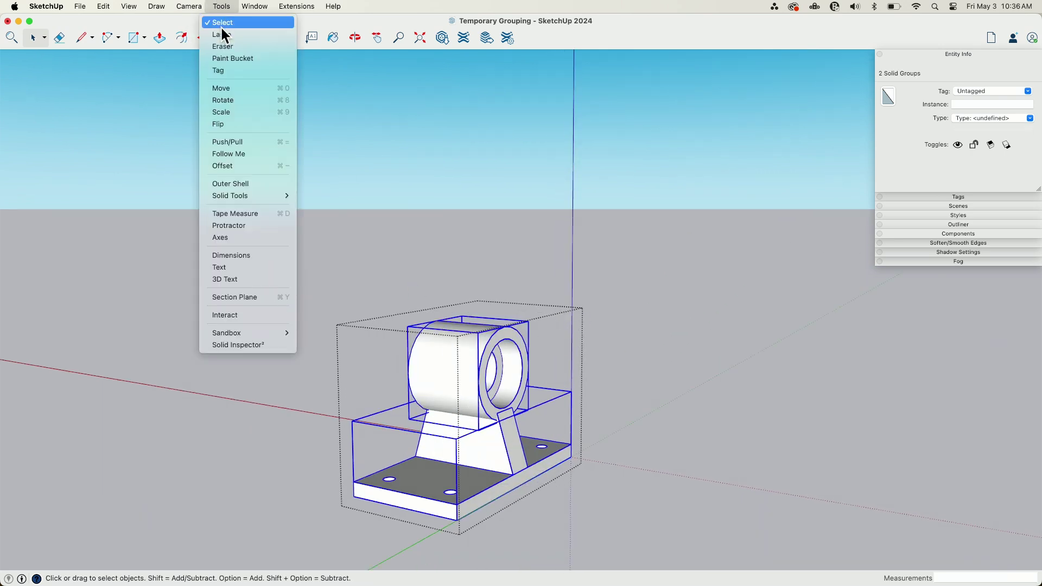
{"action": "left_click", "coordinate": [240, 184]}
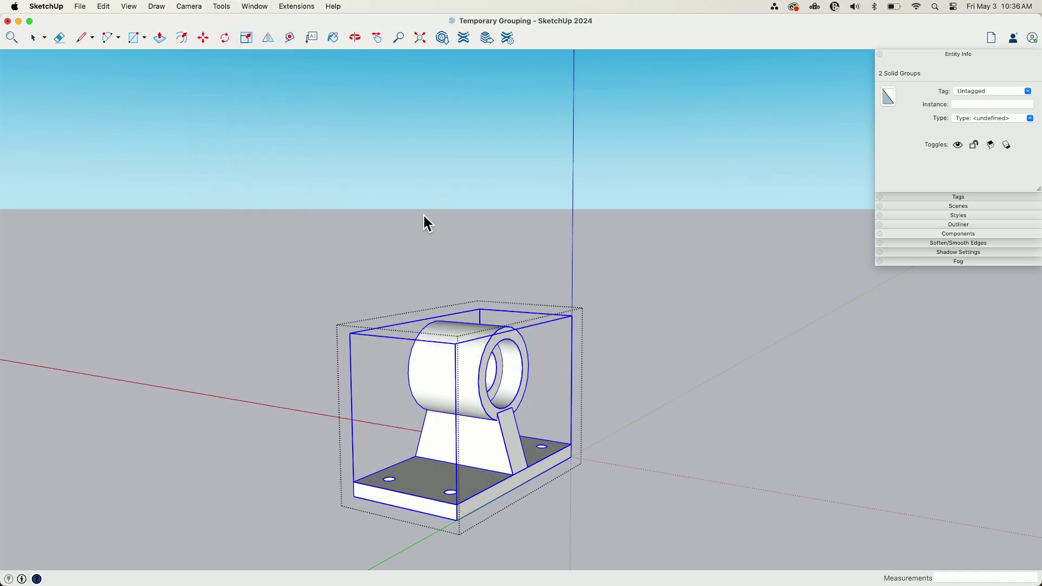
{"action": "key", "text": "space"}
{"action": "left_click", "coordinate": [451, 261]}
- Move the bracket group by its base plate's lower front corner into the empty recess at the slab's edge
{"action": "left_click", "coordinate": [457, 477]}
{"action": "middle_click_drag", "start_coordinate": [460, 484], "coordinate": [525, 451]}
{"action": "key", "text": "m"}
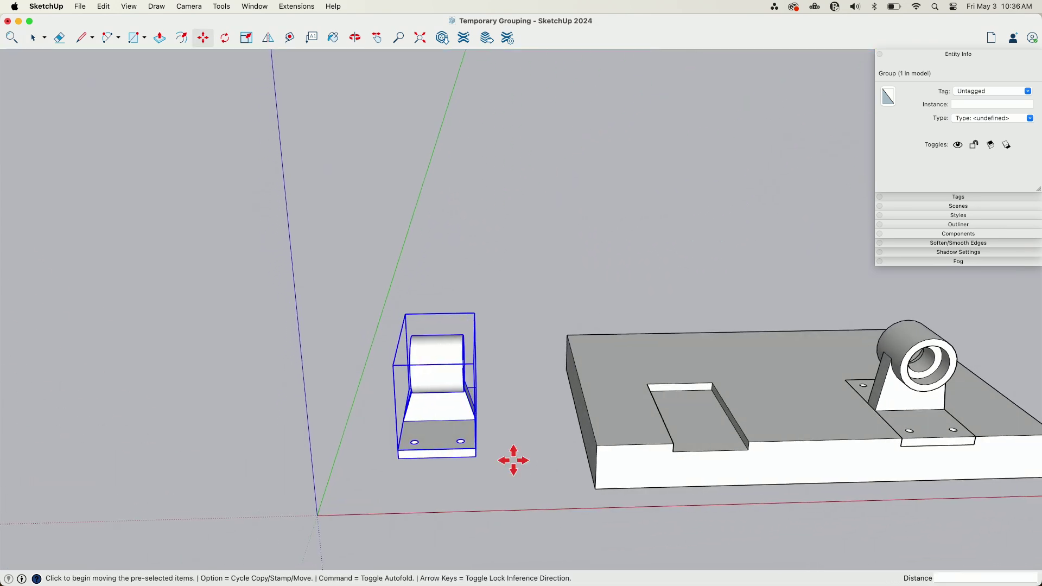
{"action": "left_click", "coordinate": [398, 457]}
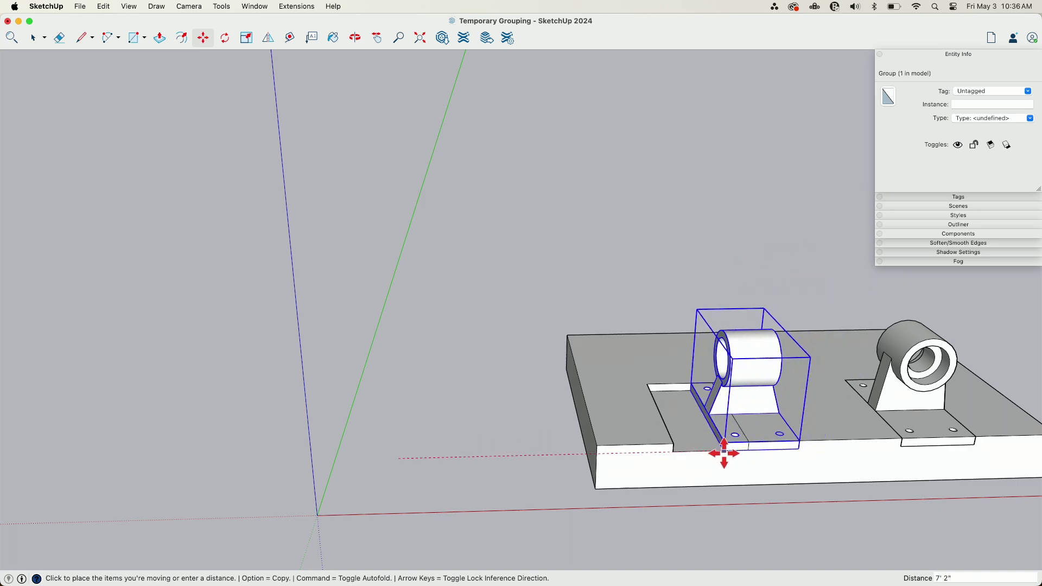
{"action": "left_click", "coordinate": [675, 443]}
{"action": "key", "text": "space"}
- Compare the modified bracket with the original bracket on the slab from several sides
{"action": "middle_click_drag", "start_coordinate": [756, 521], "coordinate": [535, 360]}
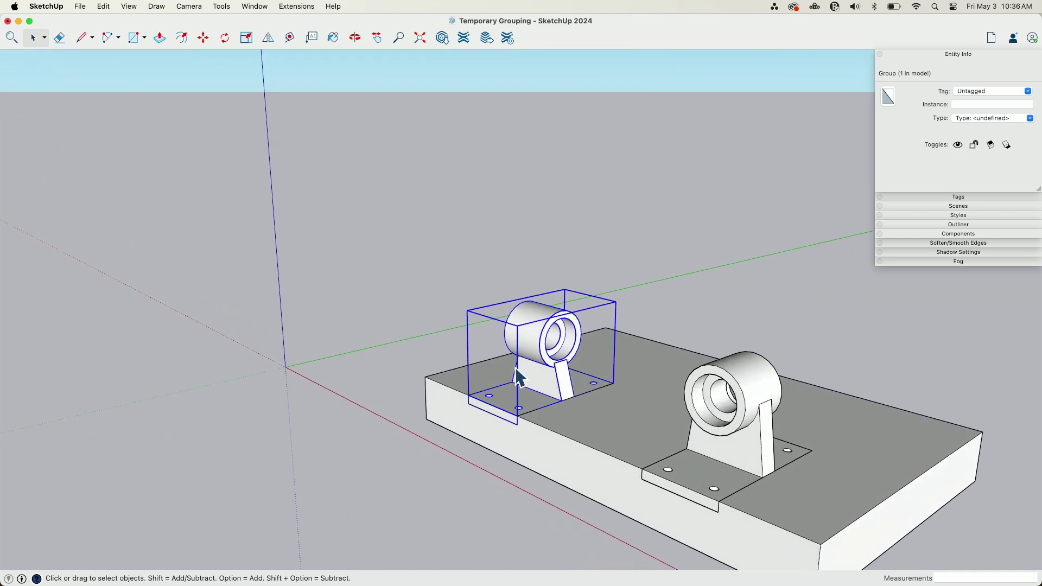
{"action": "left_click", "coordinate": [757, 420]}
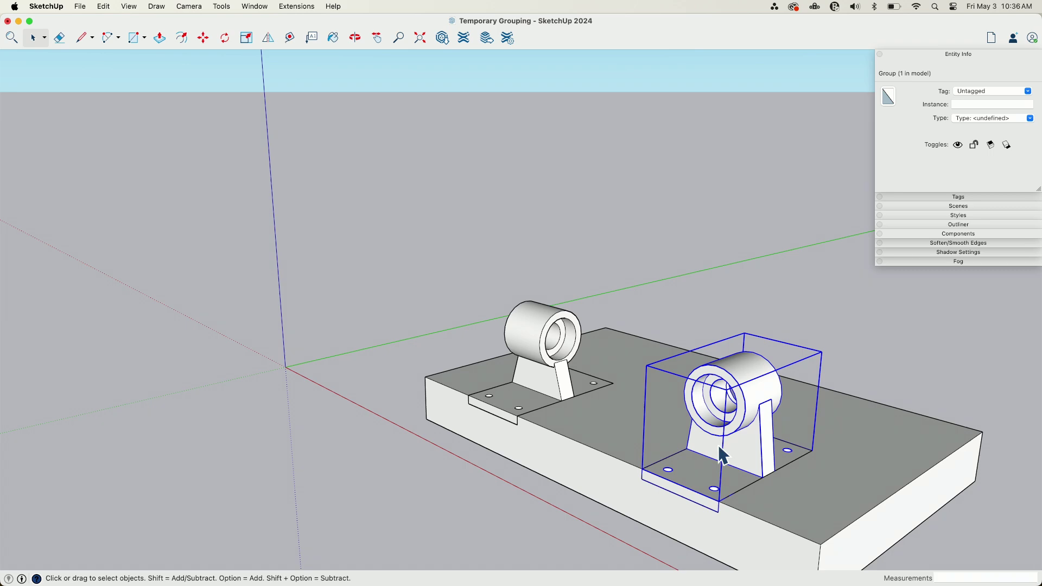
{"action": "left_click", "coordinate": [571, 363]}
{"action": "middle_click_drag", "start_coordinate": [542, 391], "coordinate": [712, 325]}
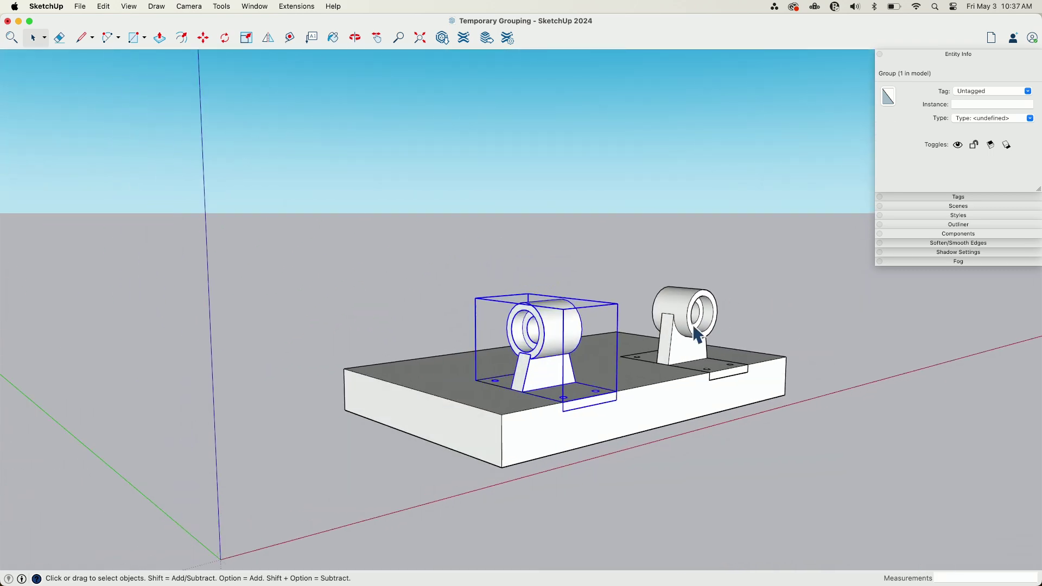
{"action": "left_click", "coordinate": [692, 325]}
{"action": "middle_click_drag", "start_coordinate": [557, 405], "coordinate": [699, 366]}
{"action": "left_click", "coordinate": [555, 397]}
{"action": "left_click", "coordinate": [698, 367]}
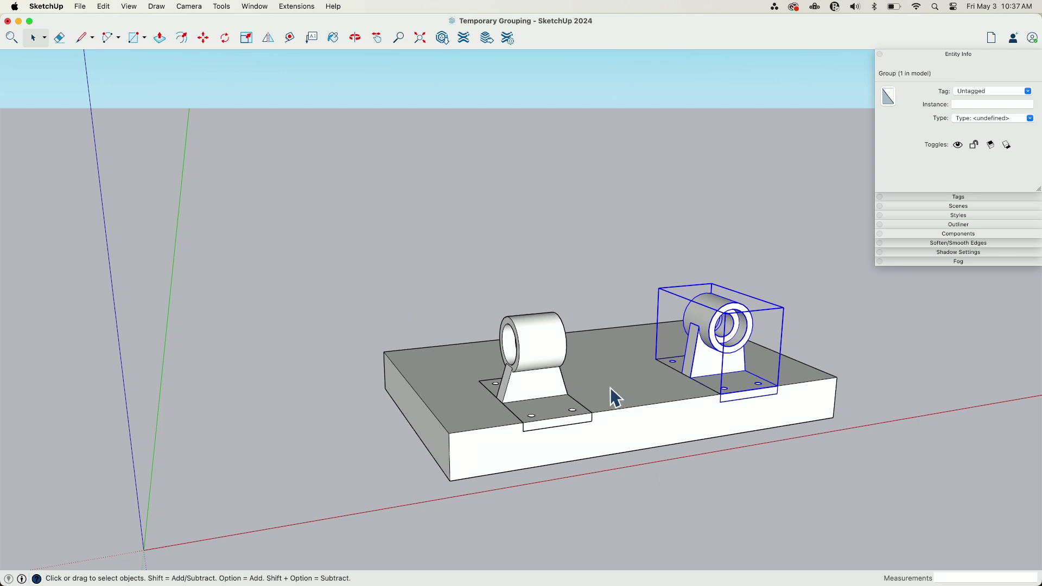
{"action": "middle_click_drag", "start_coordinate": [611, 390], "coordinate": [562, 379]}
{"action": "left_click", "coordinate": [532, 391]}
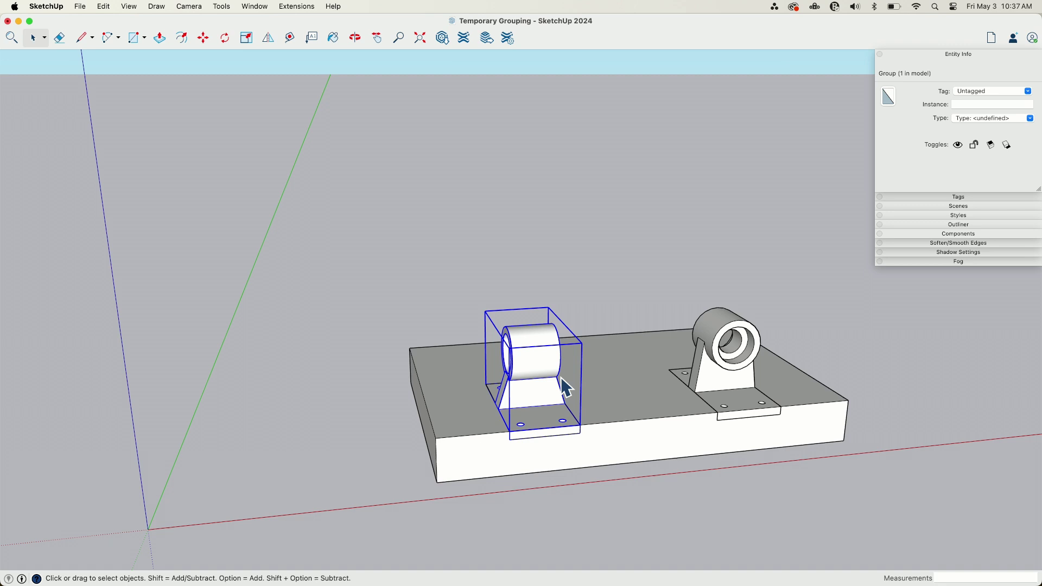
{"action": "middle_click_drag", "start_coordinate": [562, 378], "coordinate": [635, 199]}
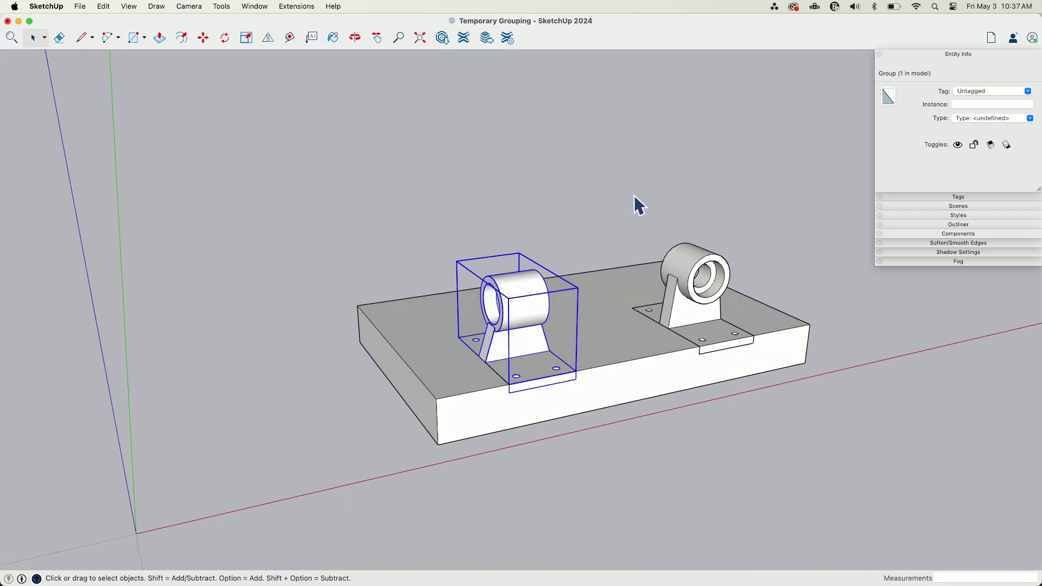